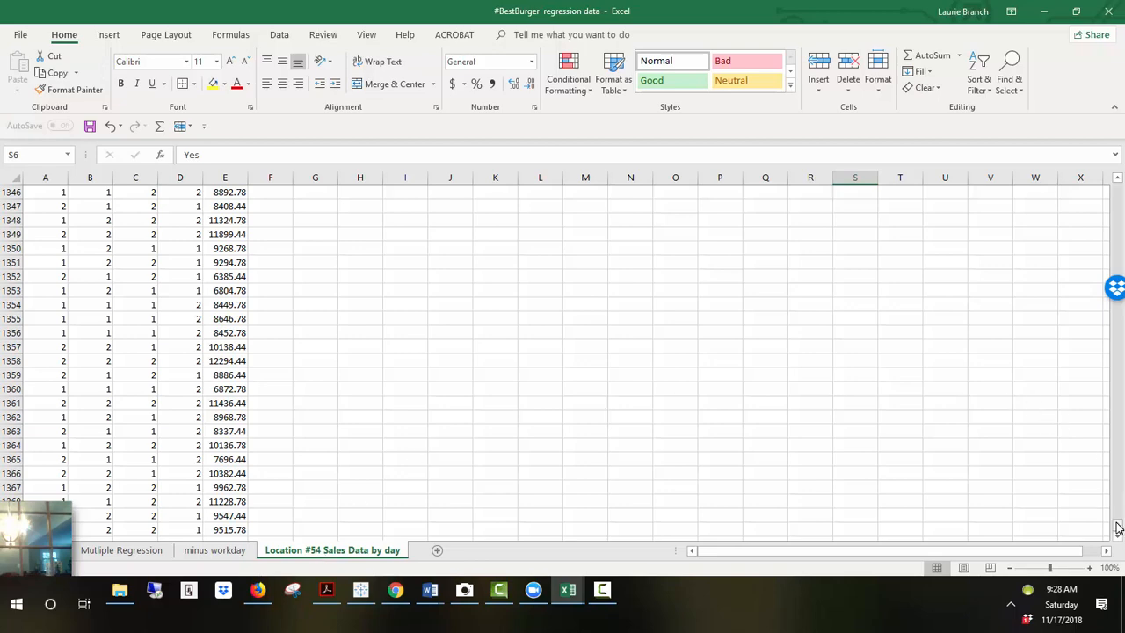
Step: Review the Data Key table that explains the 1 and 2 codes for Workday, Game day, Full Staff and coupon use
left_click_drag(1118, 528, 1112, 158)
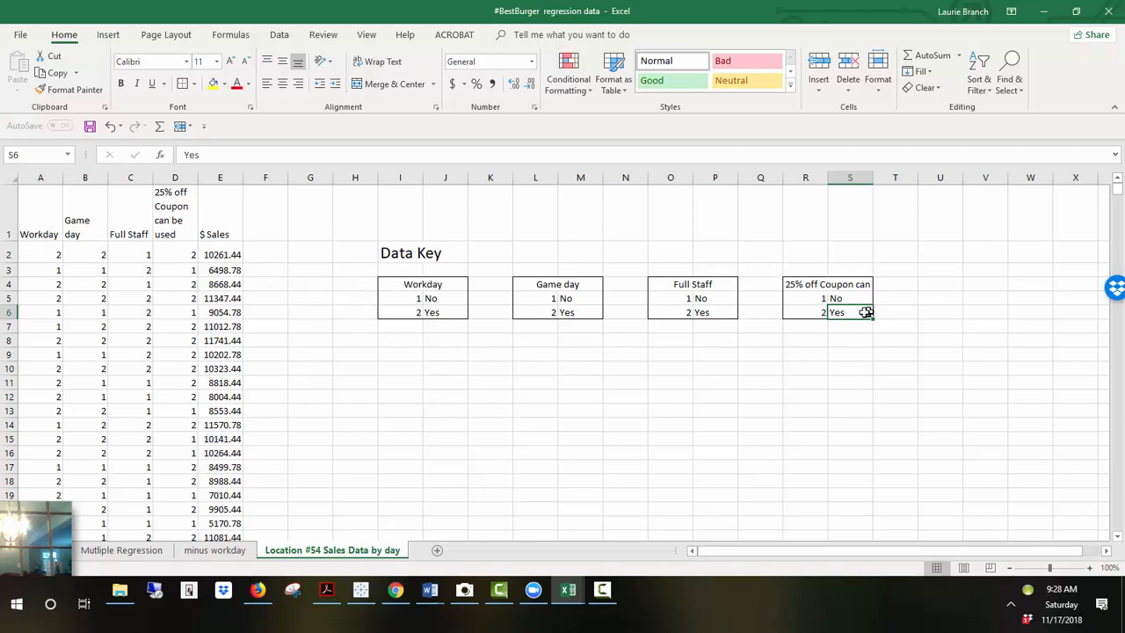
left_click(415, 301)
left_click(416, 314)
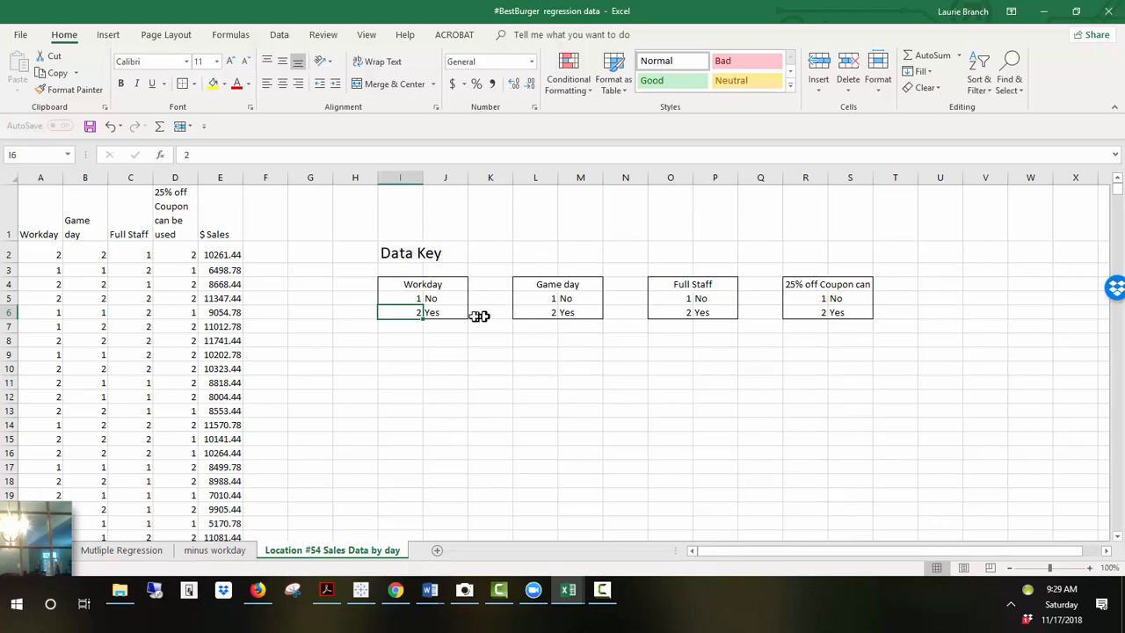
left_click(433, 302)
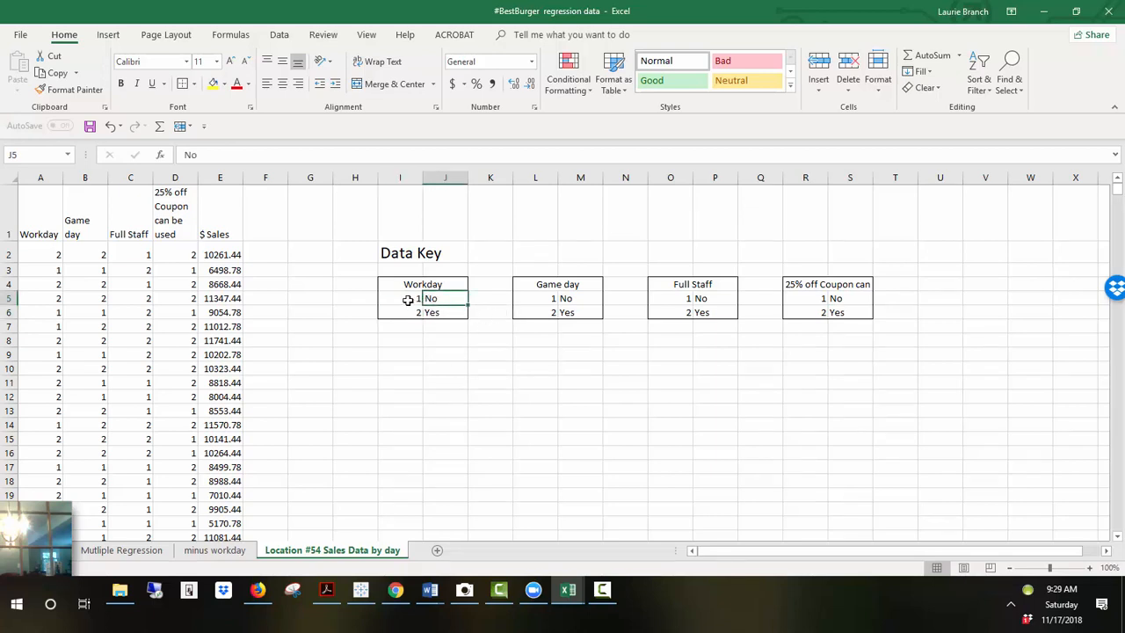
left_click(408, 298)
left_click(450, 313)
left_click(395, 313)
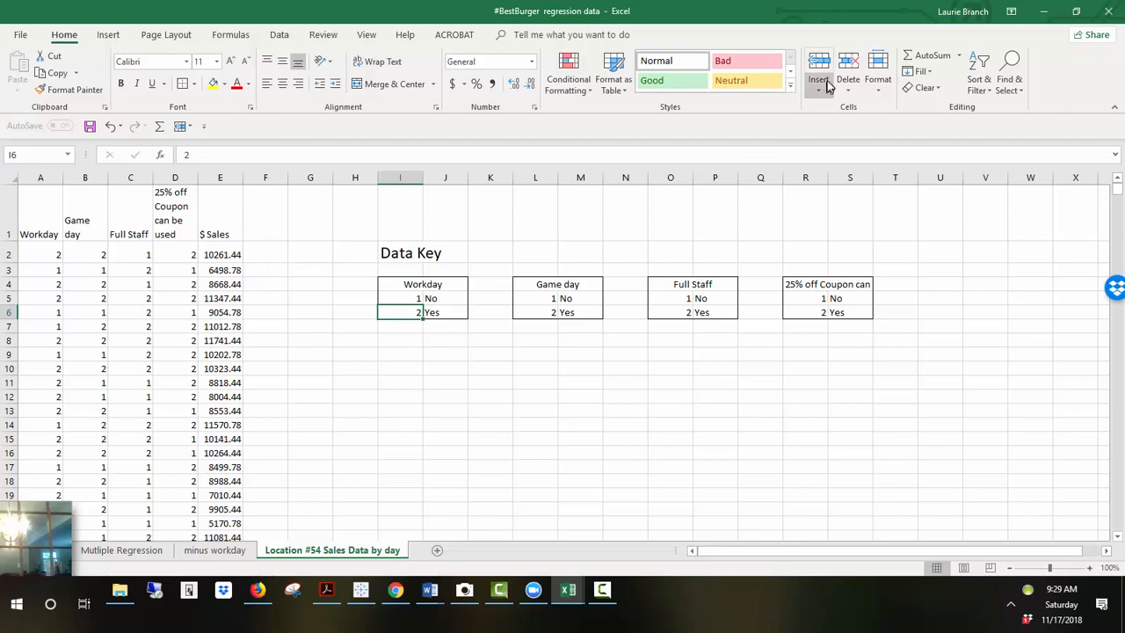
Step: Open the Regression tool from the Data Analysis tools
left_click(289, 40)
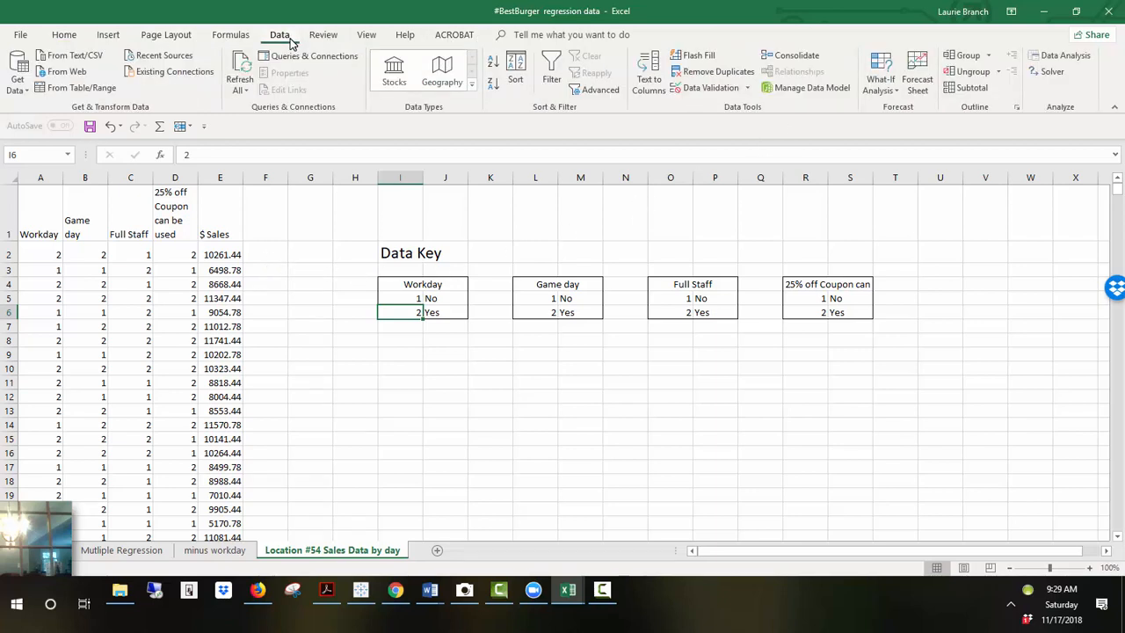
left_click(1067, 57)
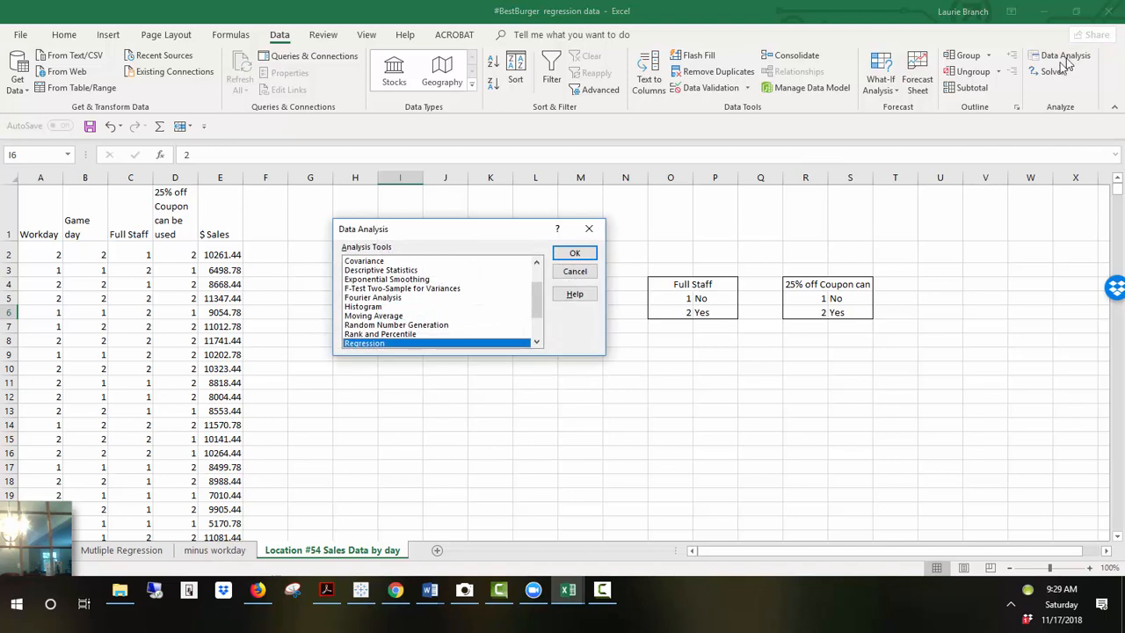
left_click(573, 256)
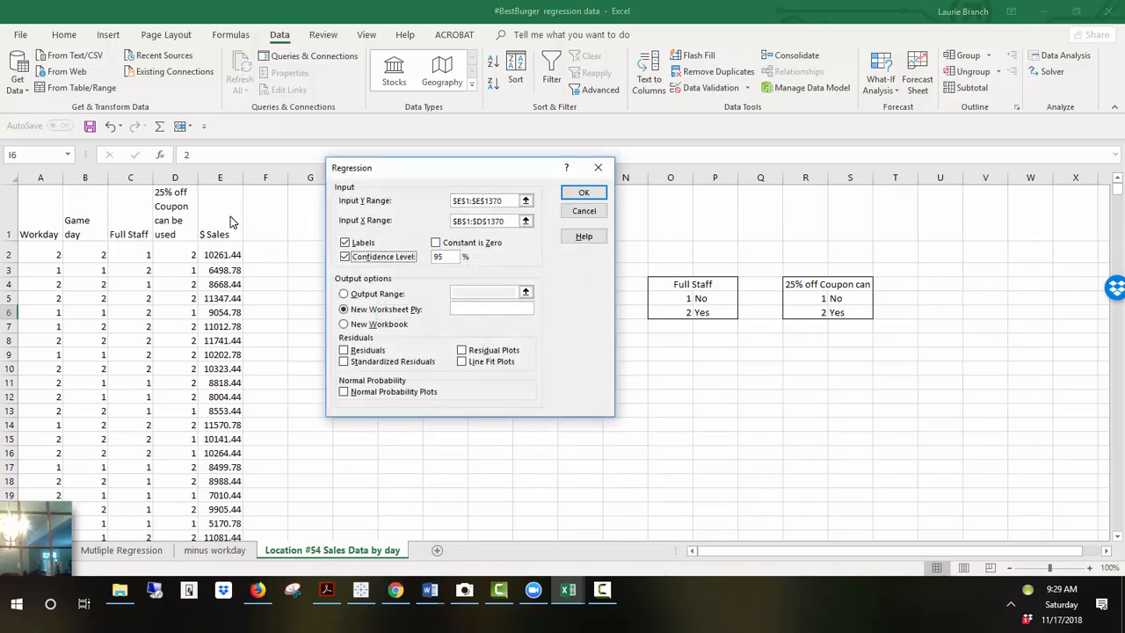
Step: Try to set the Input Y Range to the $ Sales column, E1 through E1370
left_click(475, 200)
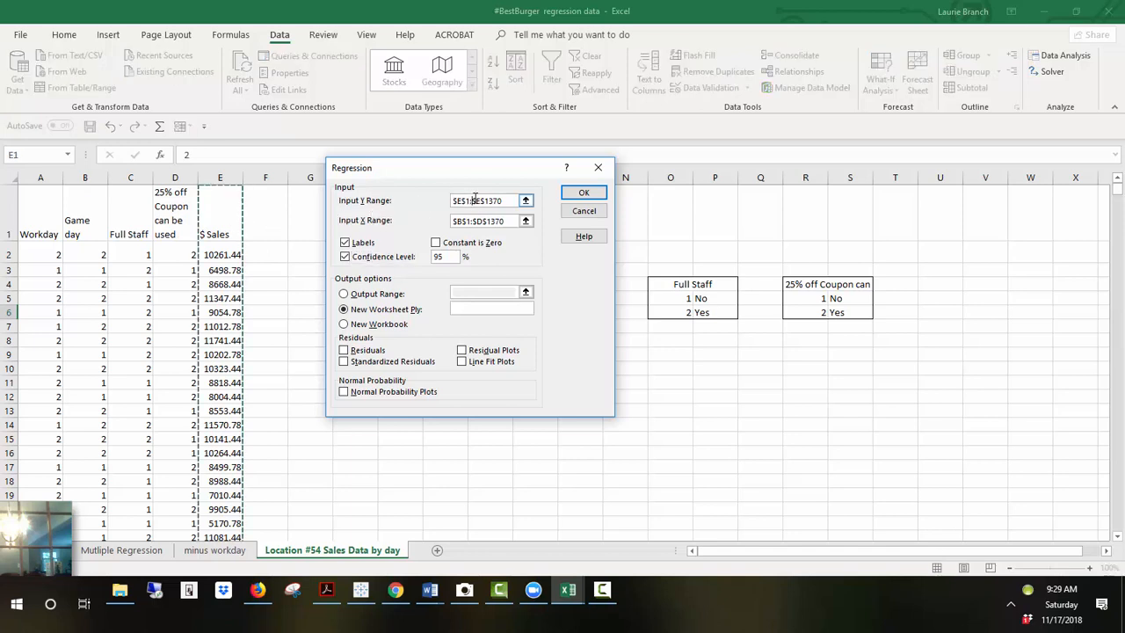
left_click(525, 201)
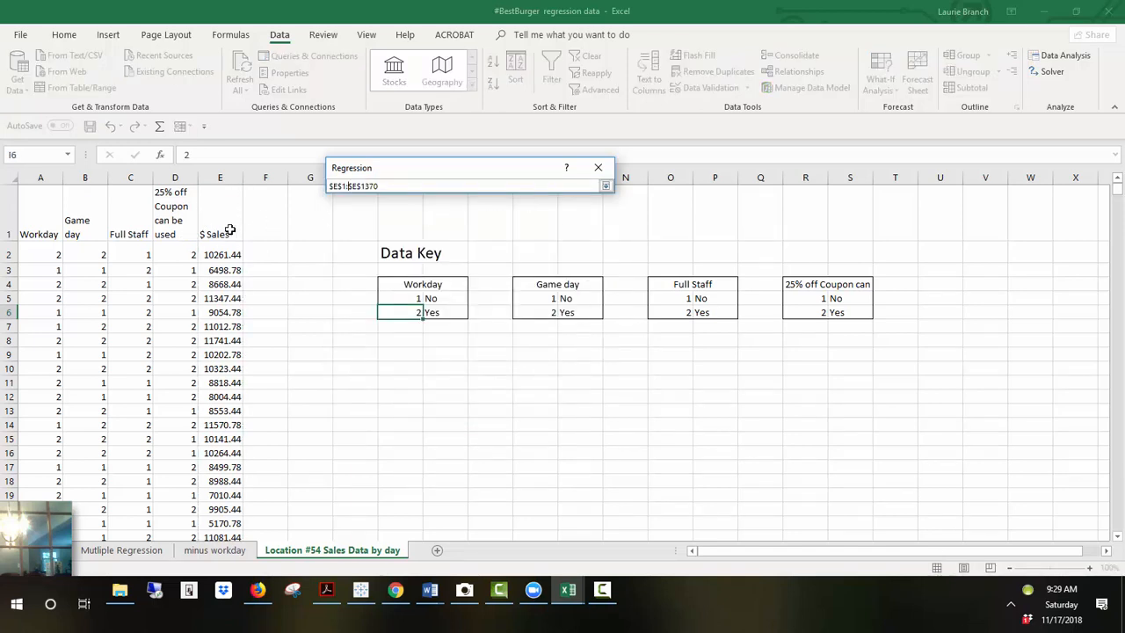
left_click(229, 231)
key("ctrl+shift+Down")
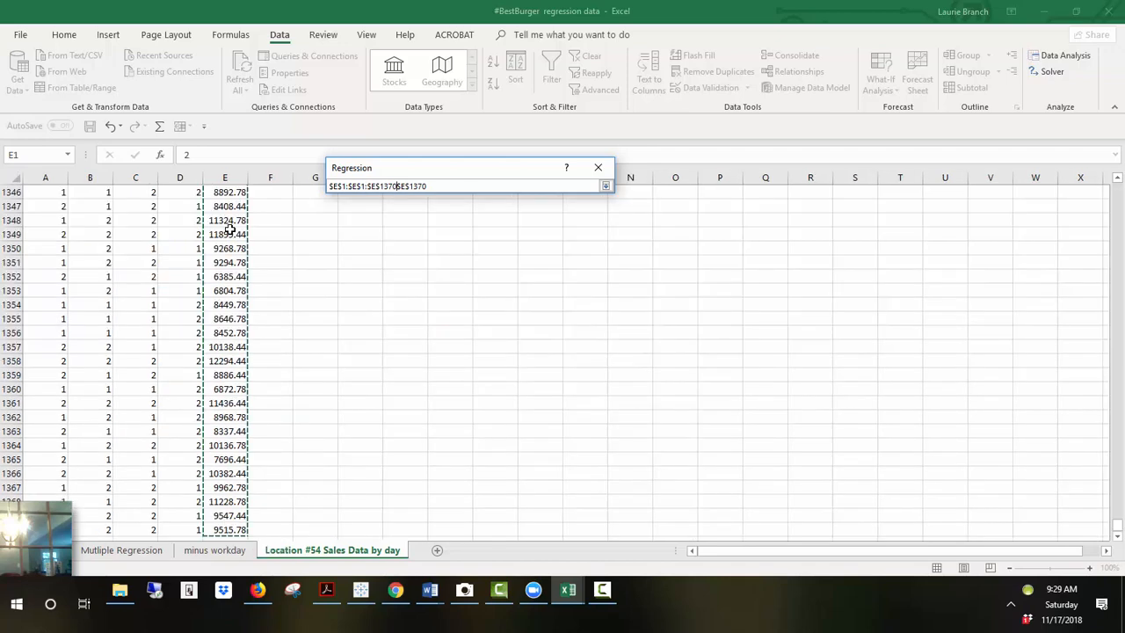
key("Return")
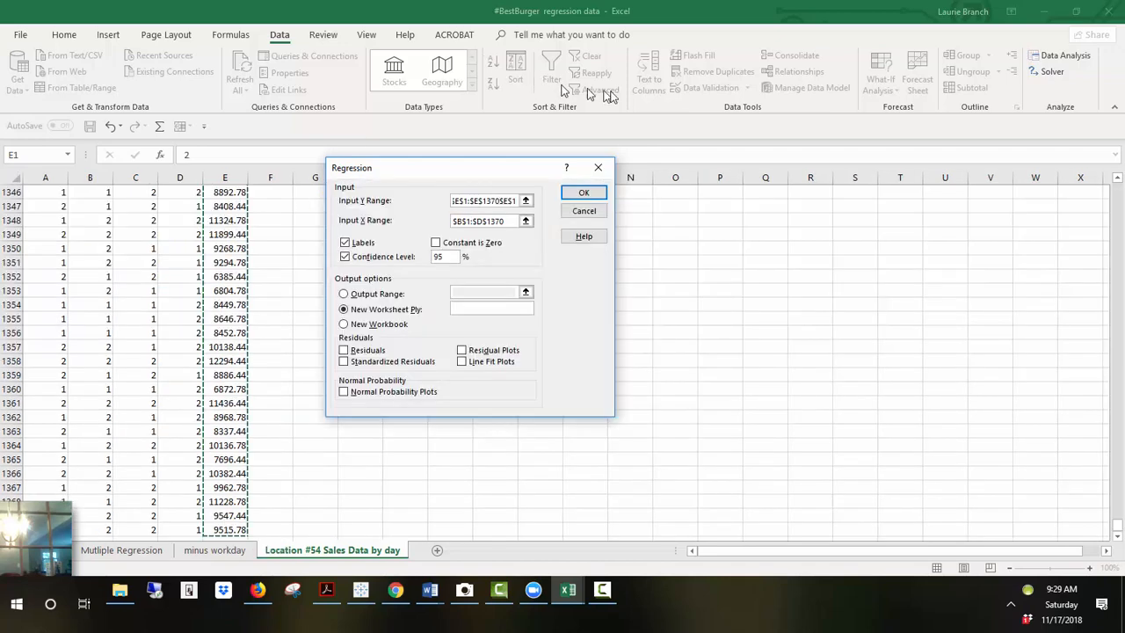
Step: Set the Input X Range to the 25% off Coupon column, $D$1:$D$1370, and attempt to run the regression
left_click(525, 224)
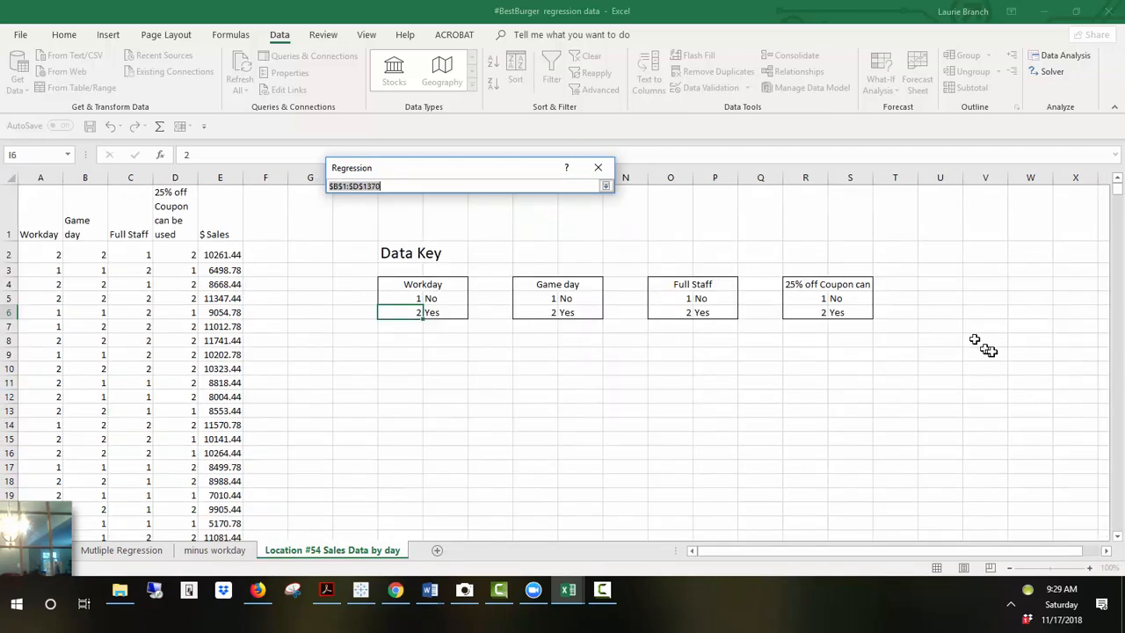
left_click_drag(179, 211, 156, 297)
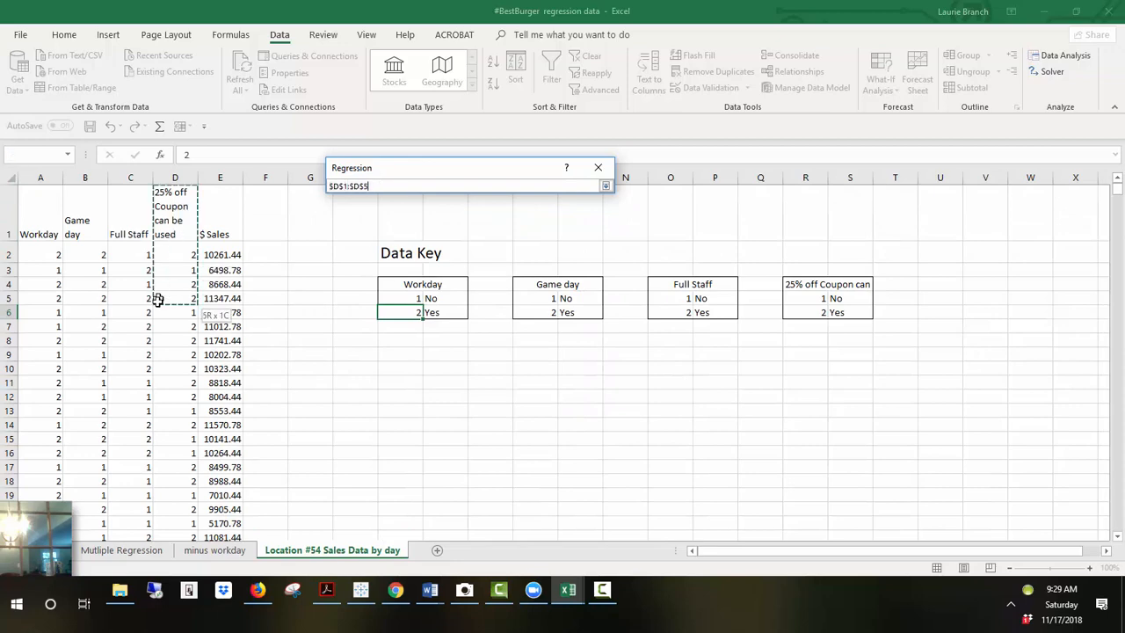
key("ctrl+shift+Down")
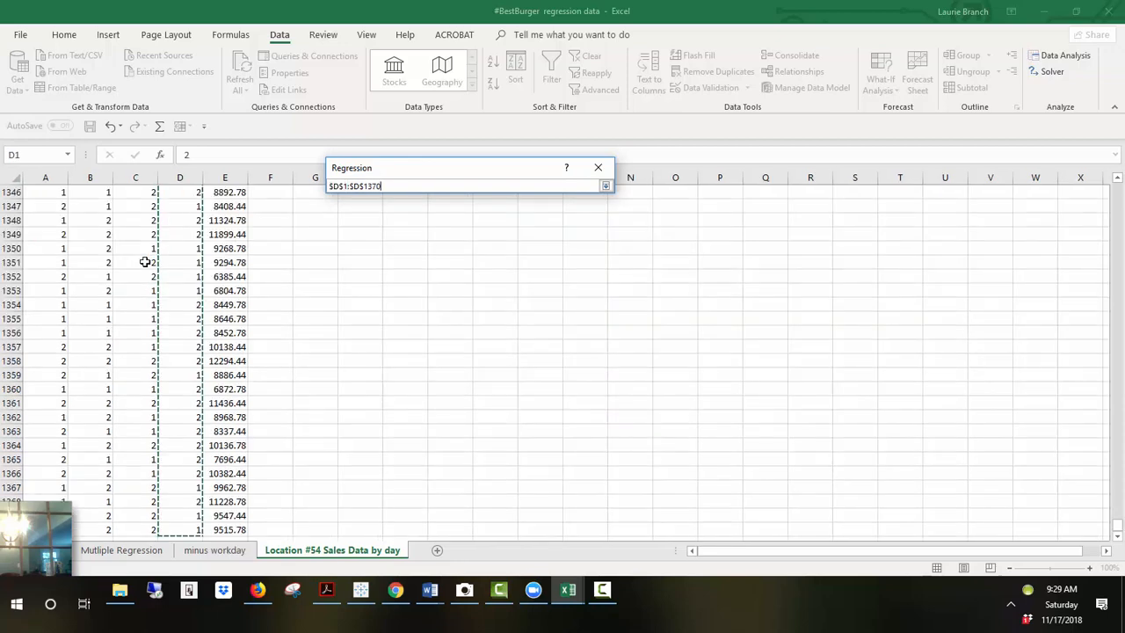
key("Return")
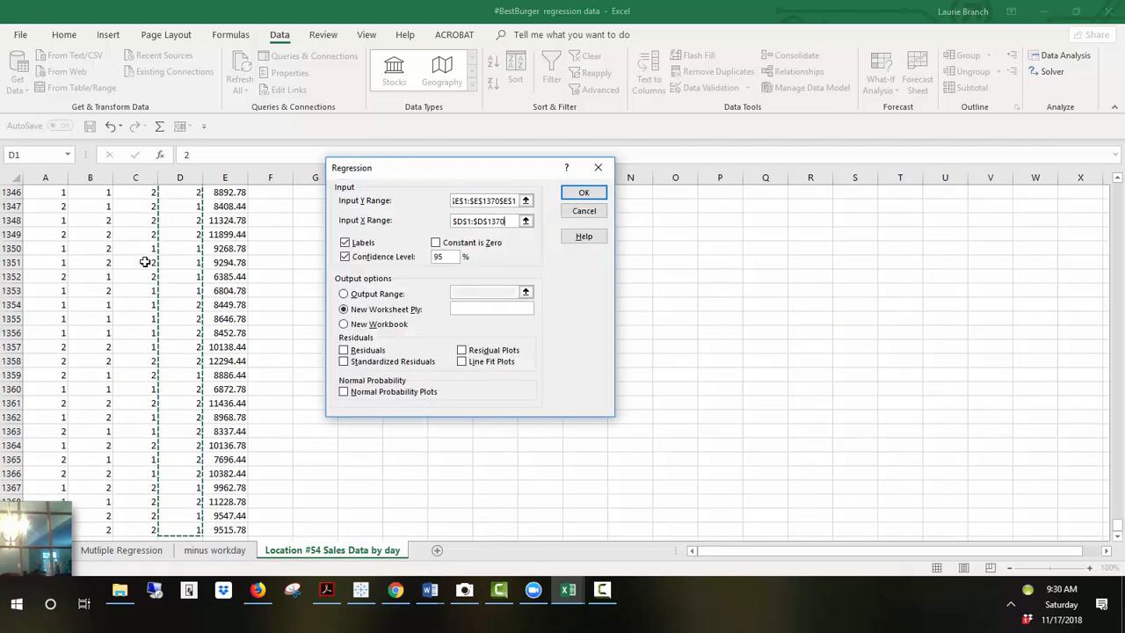
left_click(583, 193)
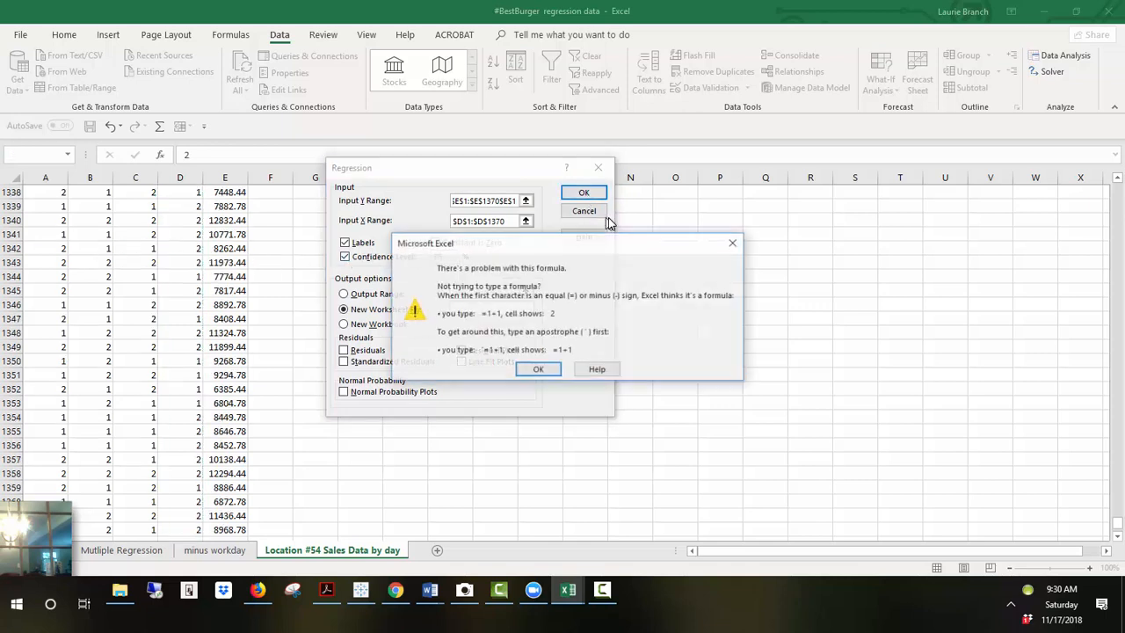
left_click(538, 369)
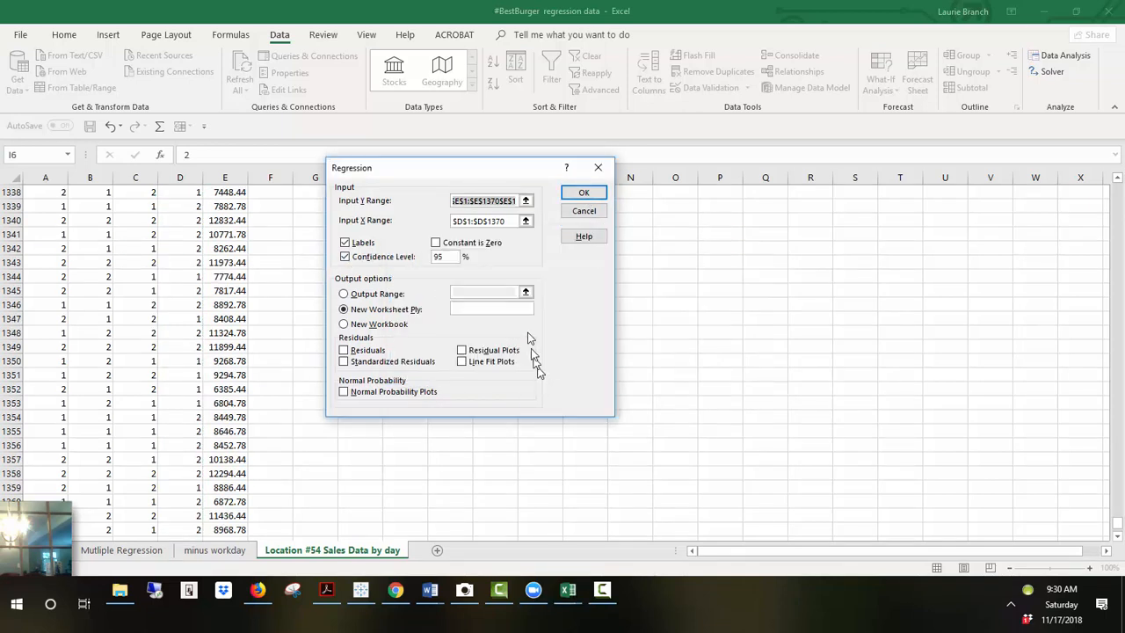
Step: Clear and reselect the Input Y Range as $E$1:$E$1370, then run the regression to a new worksheet
left_click(524, 201)
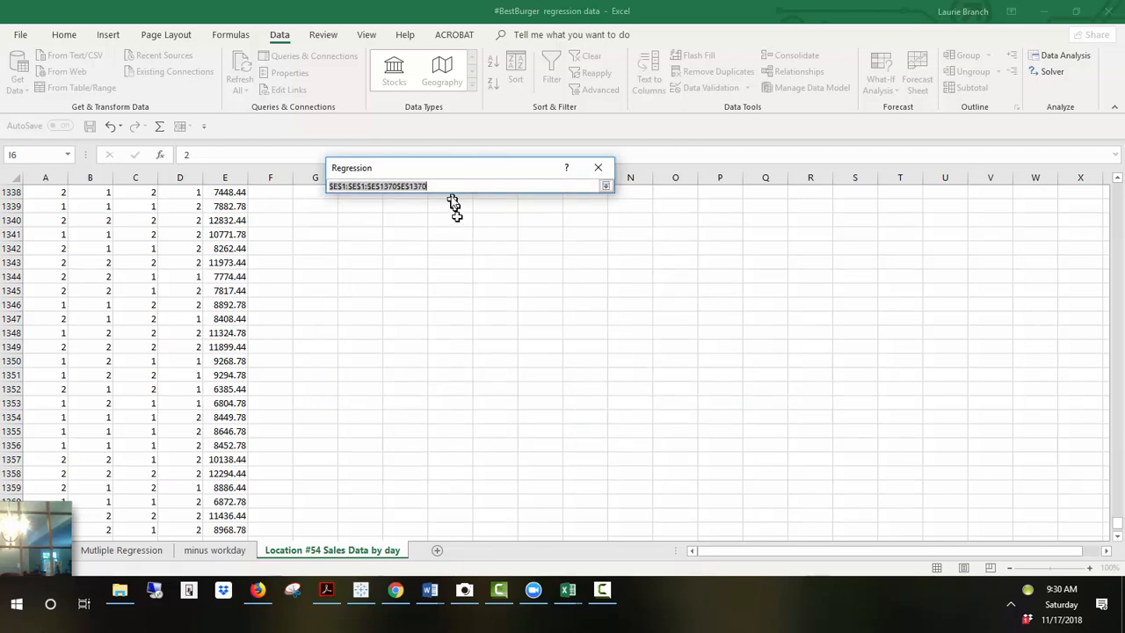
key("BackSpace")
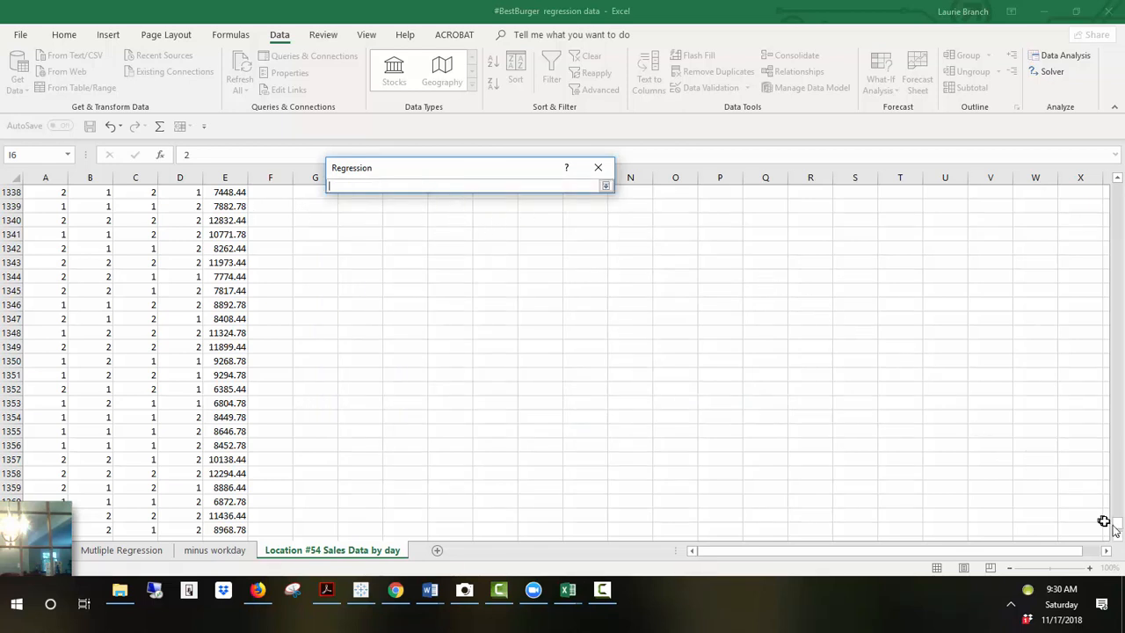
left_click_drag(1114, 527, 1116, 189)
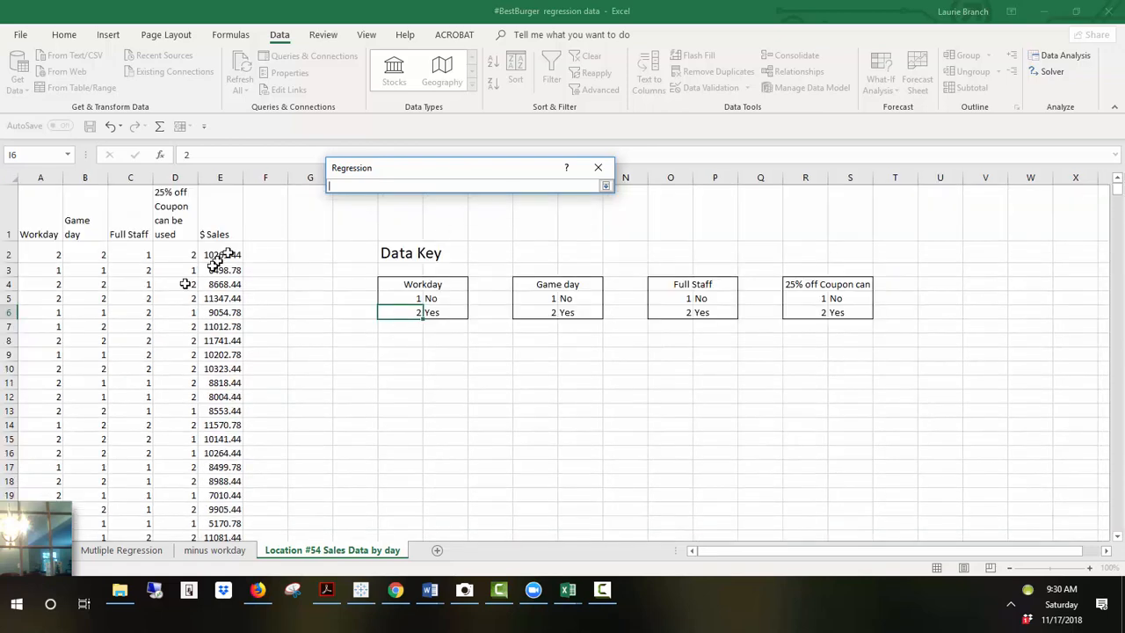
left_click_drag(218, 231, 233, 340)
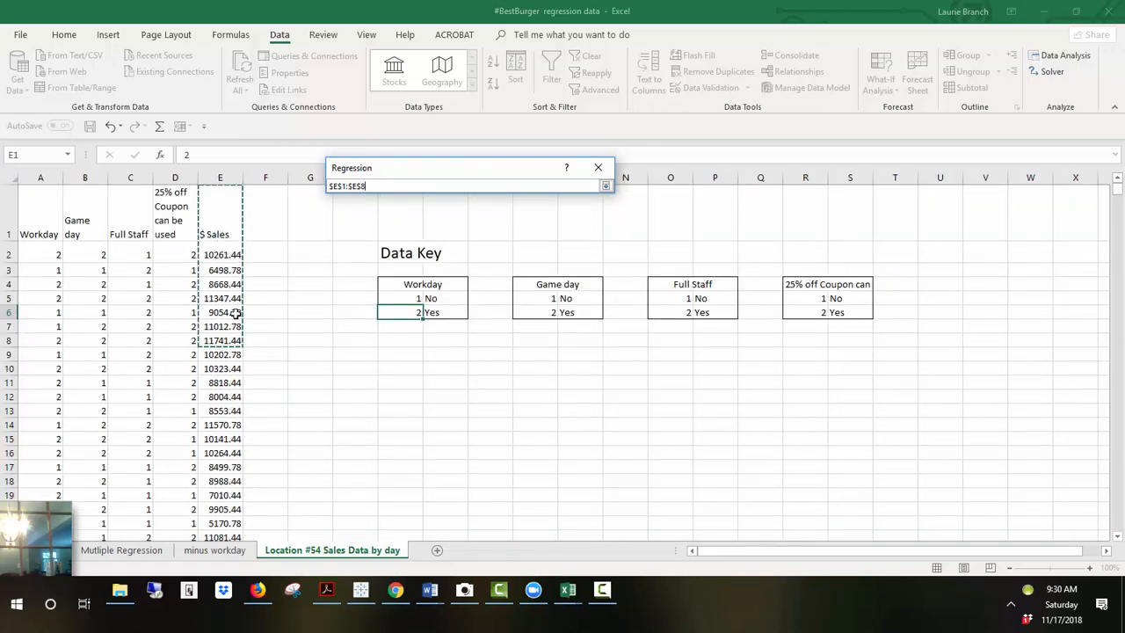
key("ctrl+shift+Down")
key("Return")
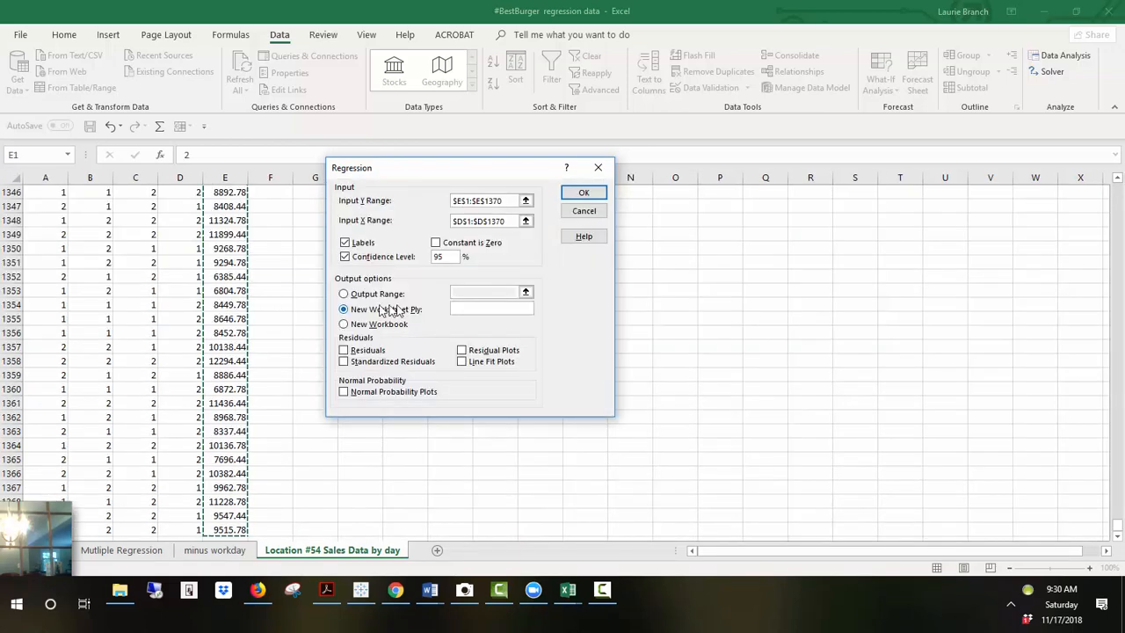
left_click(603, 193)
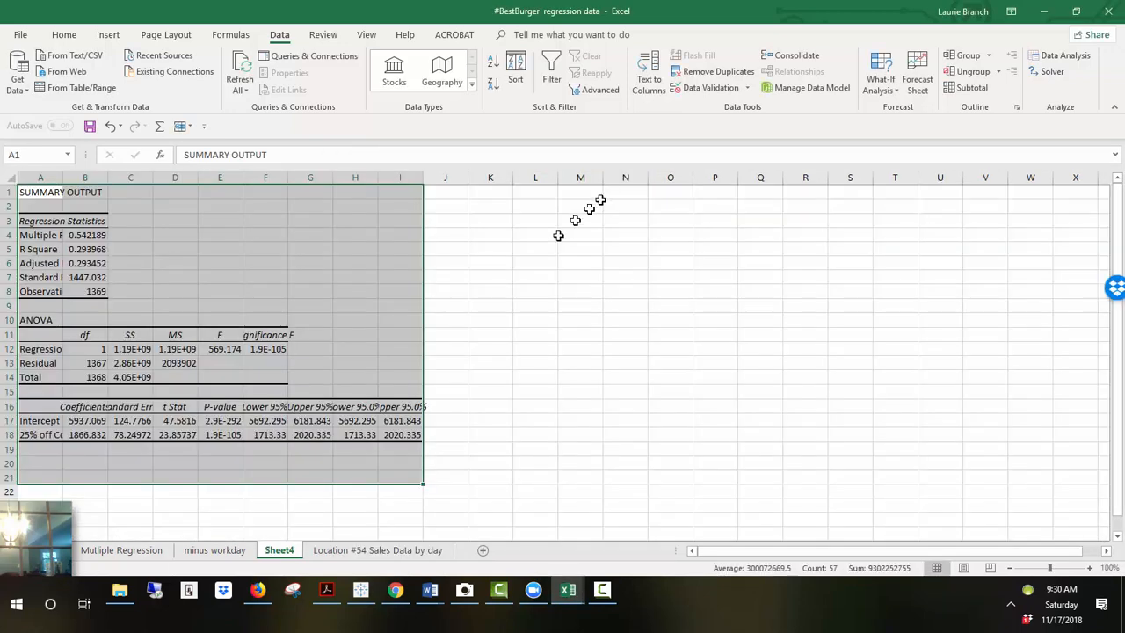
Step: Autofit the widths of columns A through I in the summary output
left_click_drag(31, 179, 424, 177)
double_click(423, 178)
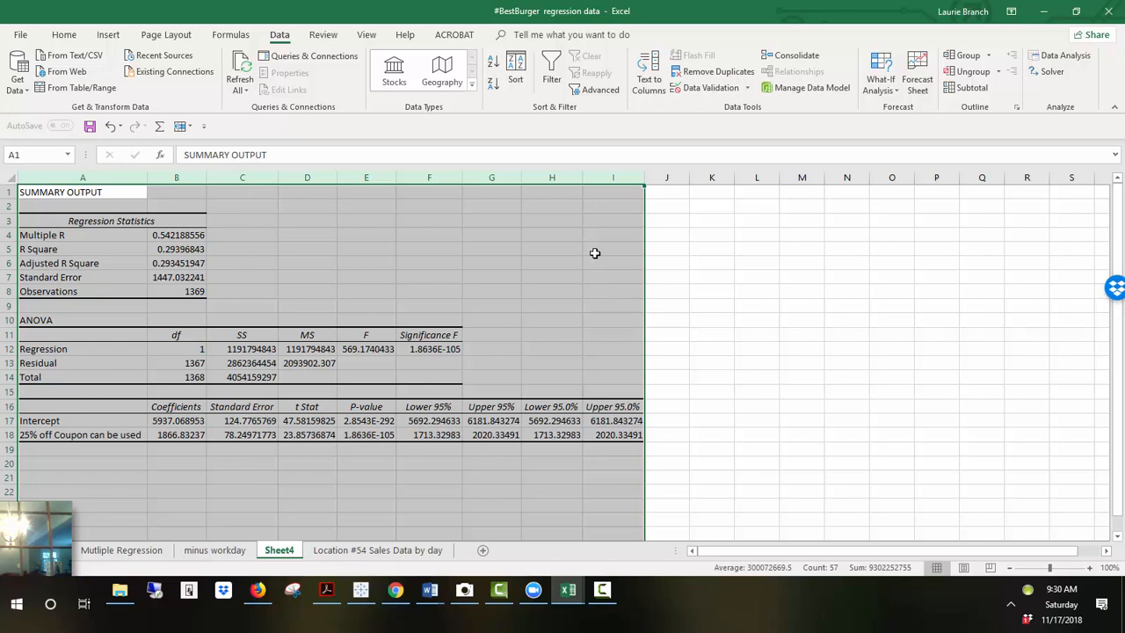
Step: Apply a Greater Than .05 conditional format with Light Red Fill with Dark Red Text to the Significance F cell
left_click(450, 351)
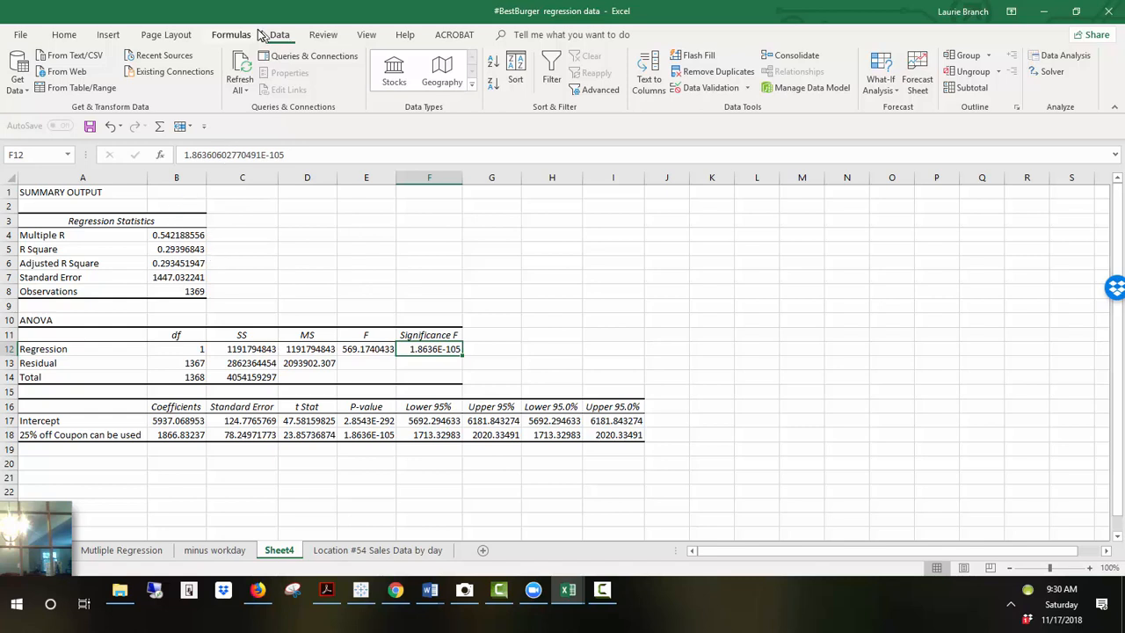
left_click(69, 35)
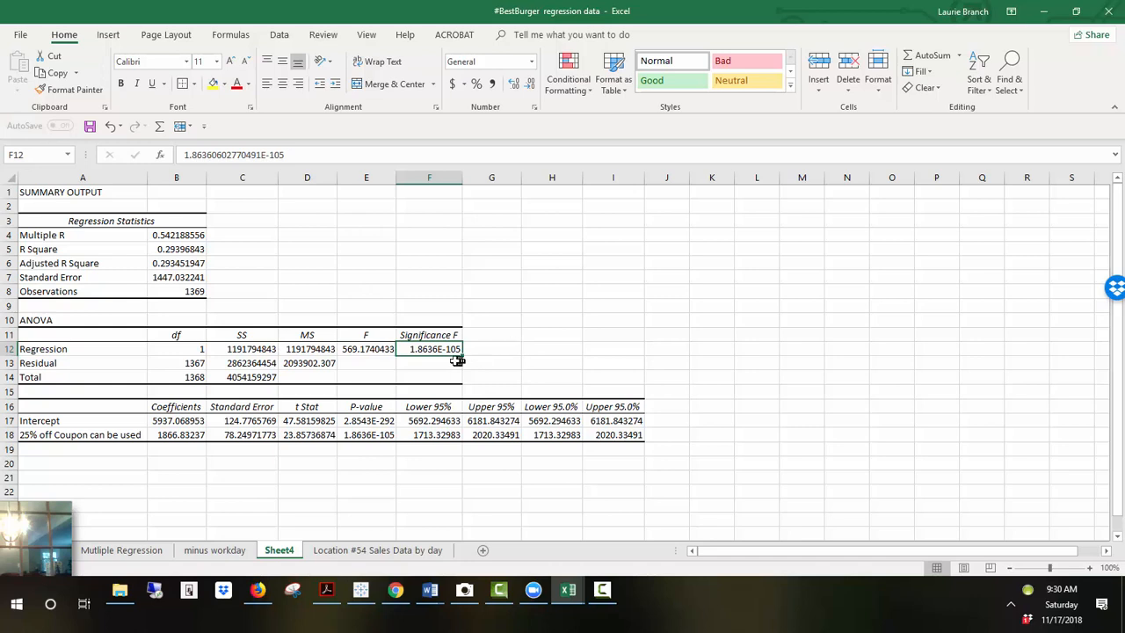
left_click(569, 75)
mouse_move(595, 119)
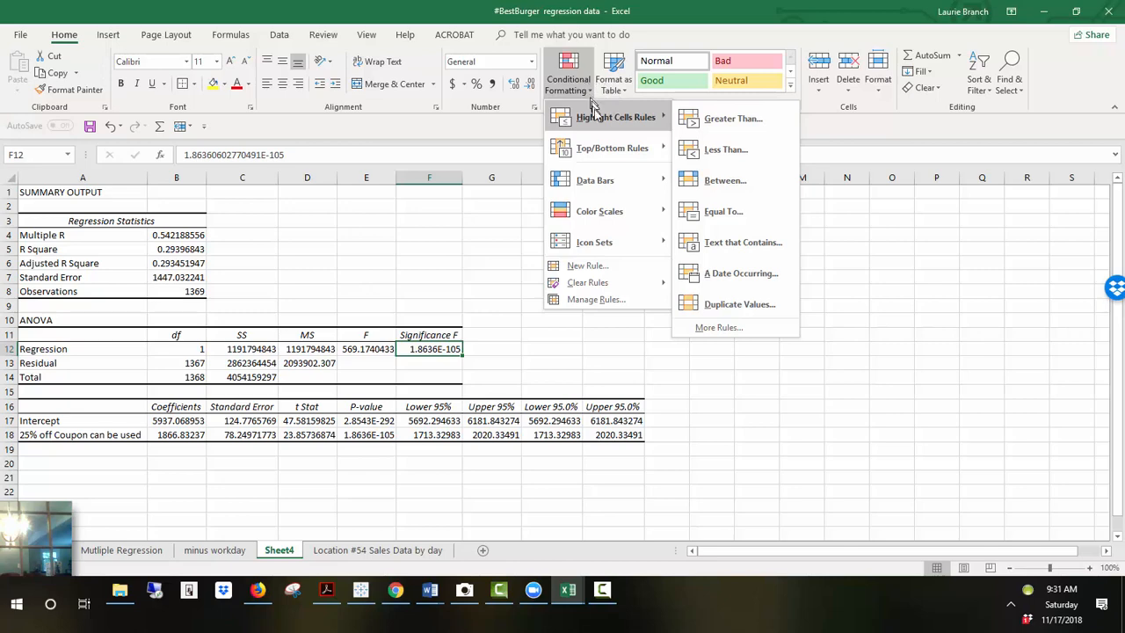
left_click(725, 121)
type(".05")
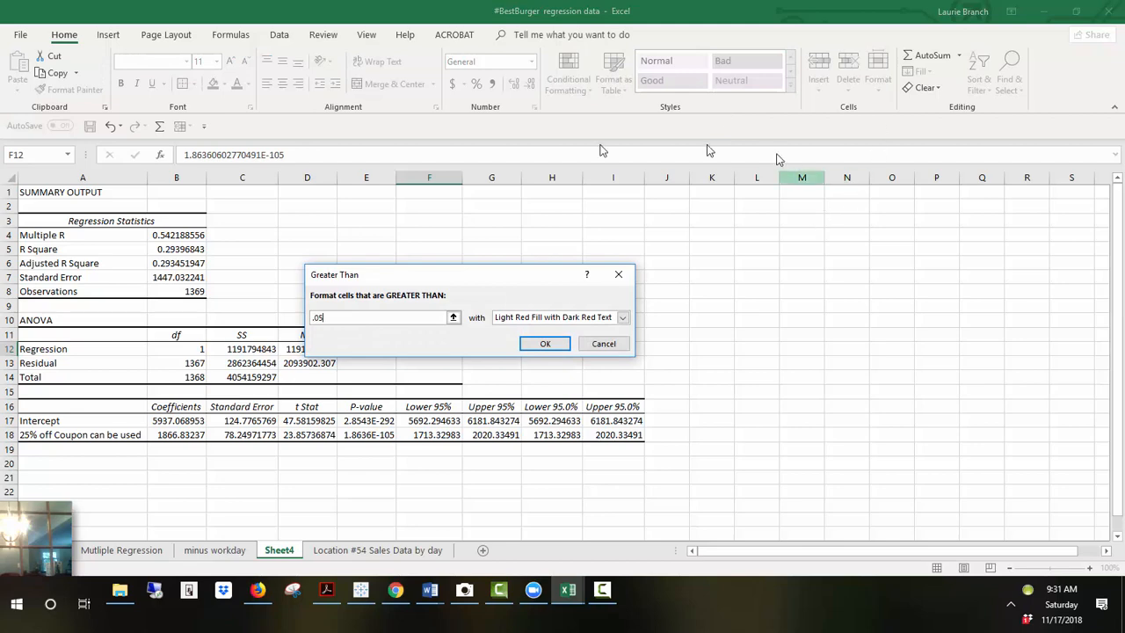
left_click(537, 344)
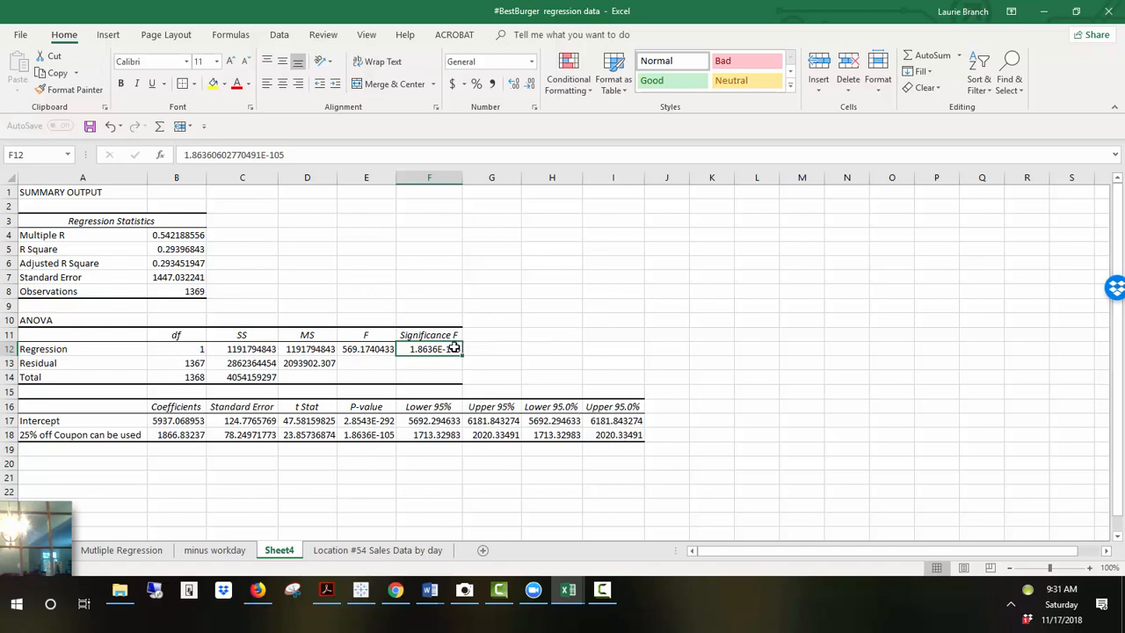
Step: Highlight the Significance F and R Square cells with yellow fill
left_click(212, 83)
left_click(183, 248)
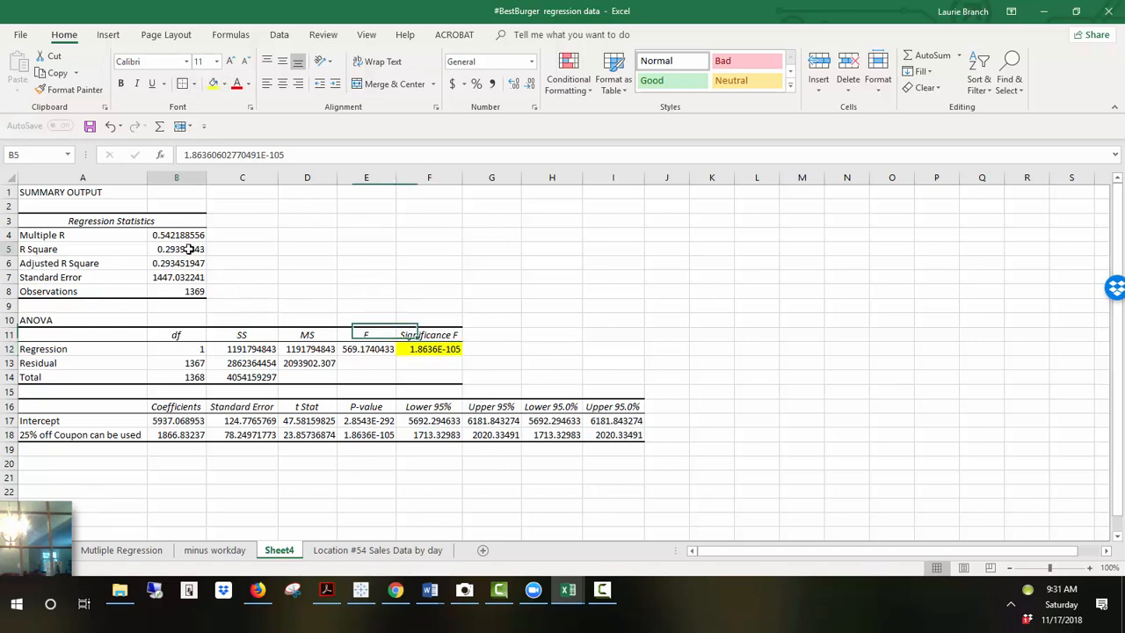
left_click(213, 83)
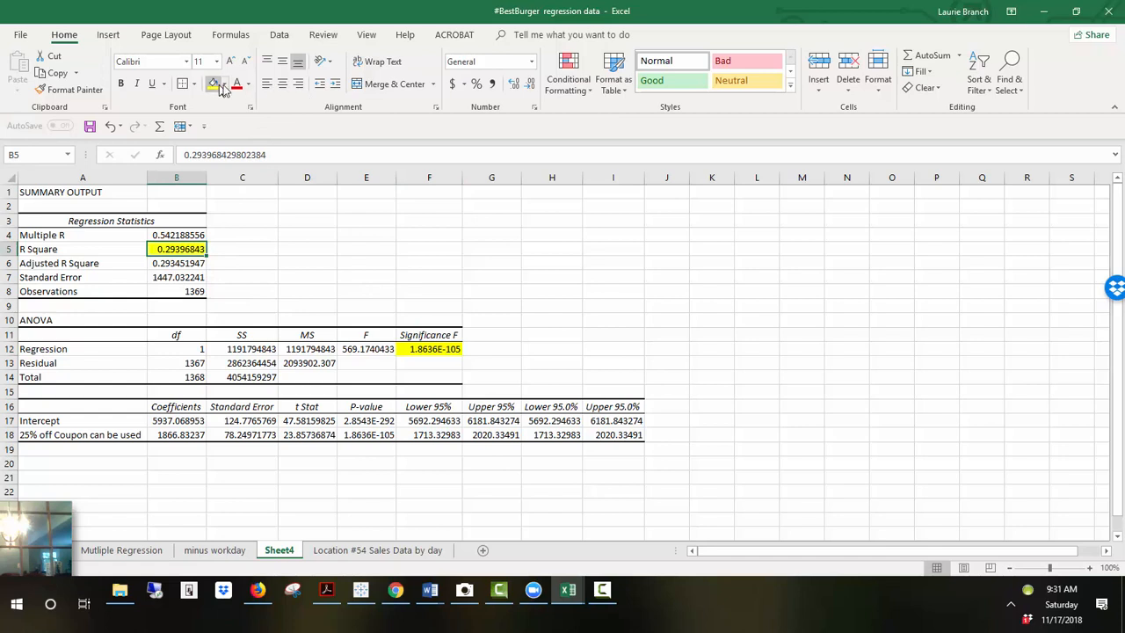
Step: Format the R Square value as a percentage and select the coupon coefficient
left_click(478, 84)
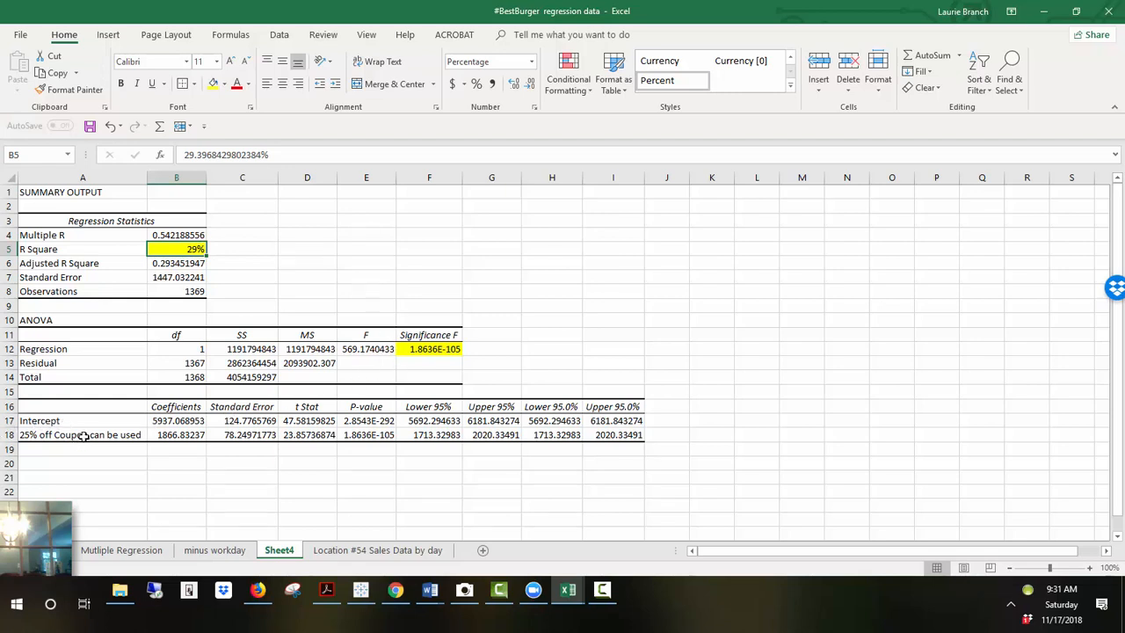
left_click(180, 434)
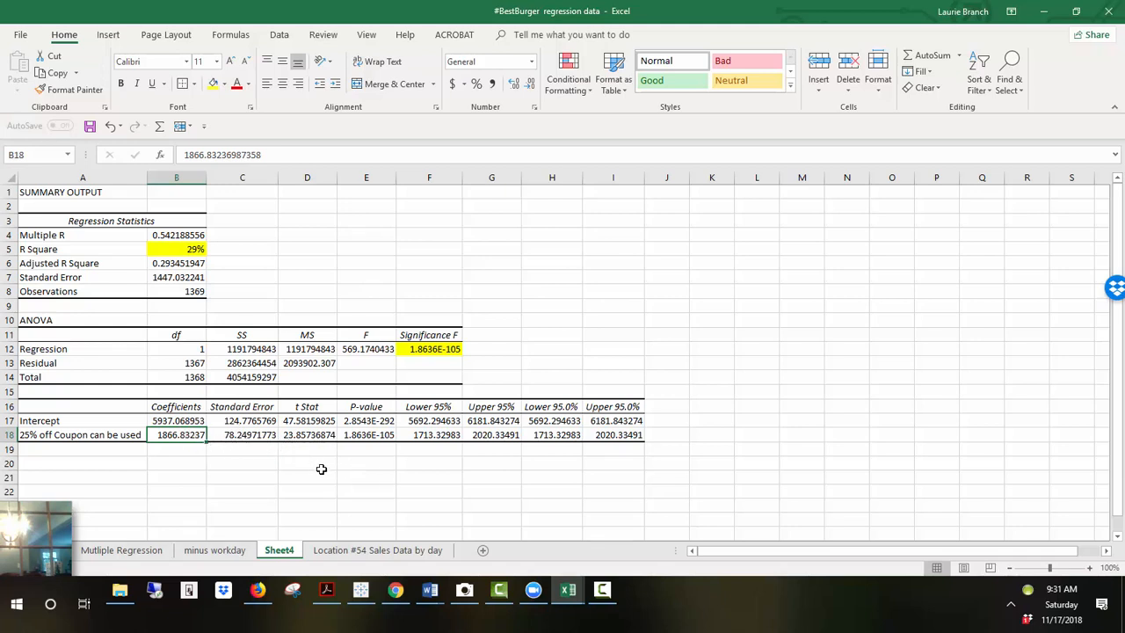
Step: Return to the Location #54 Sales Data by day sheet
left_click(382, 554)
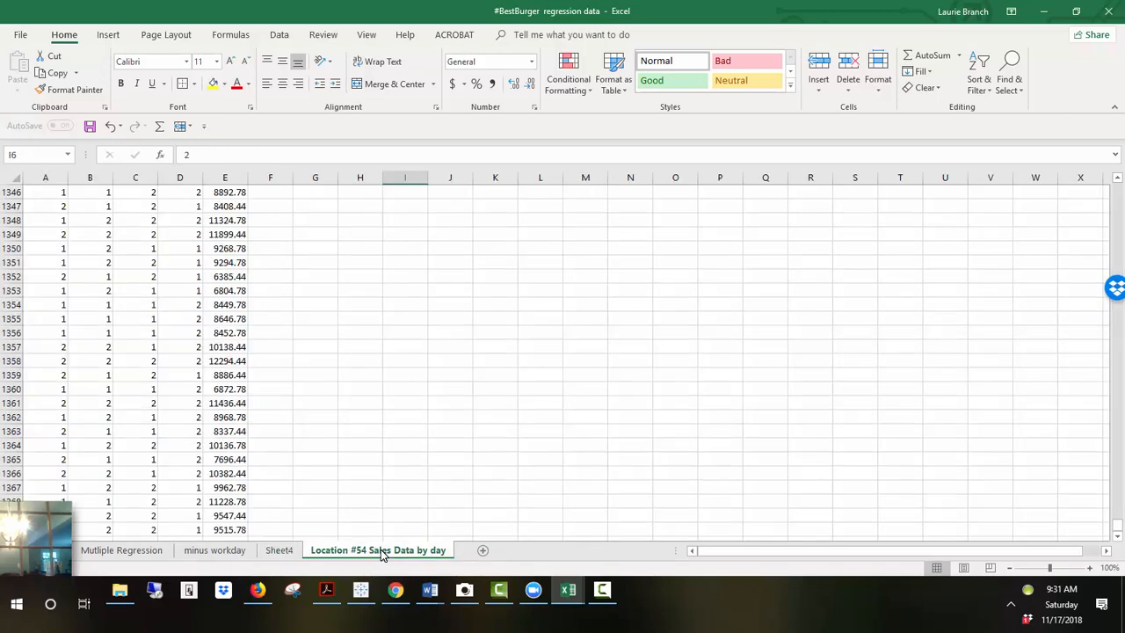
scroll(382, 555, "up", 20)
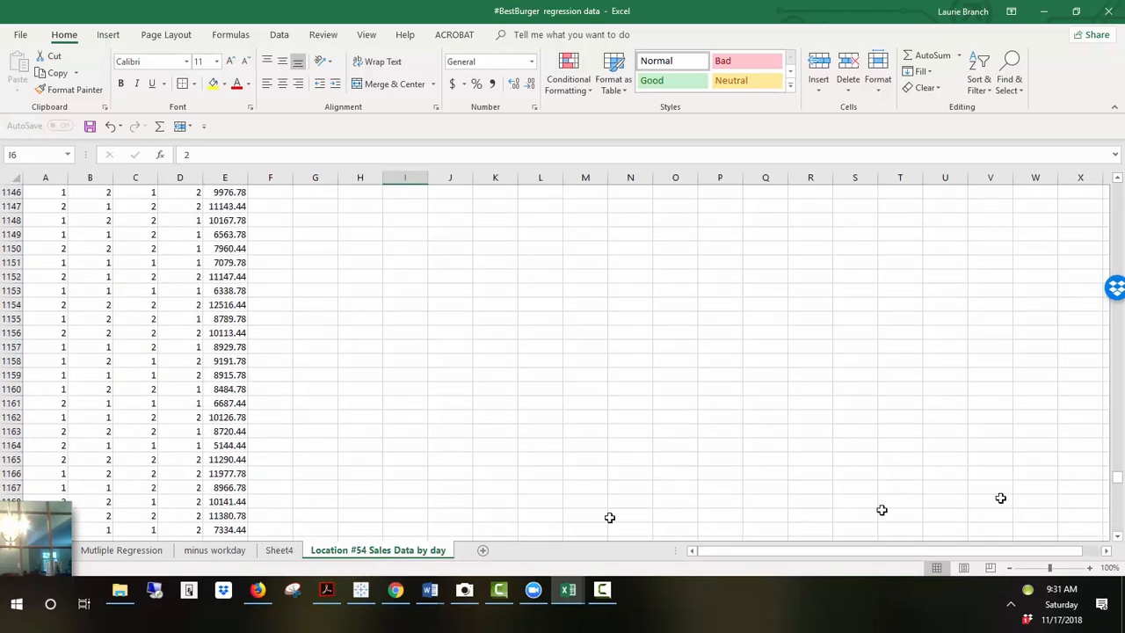
Step: On the Mutliple Regression sheet, apply a Greater Than 0.05 conditional format with Light Red Fill with Dark Red Text to the four P-values
left_click_drag(1115, 470, 1115, 187)
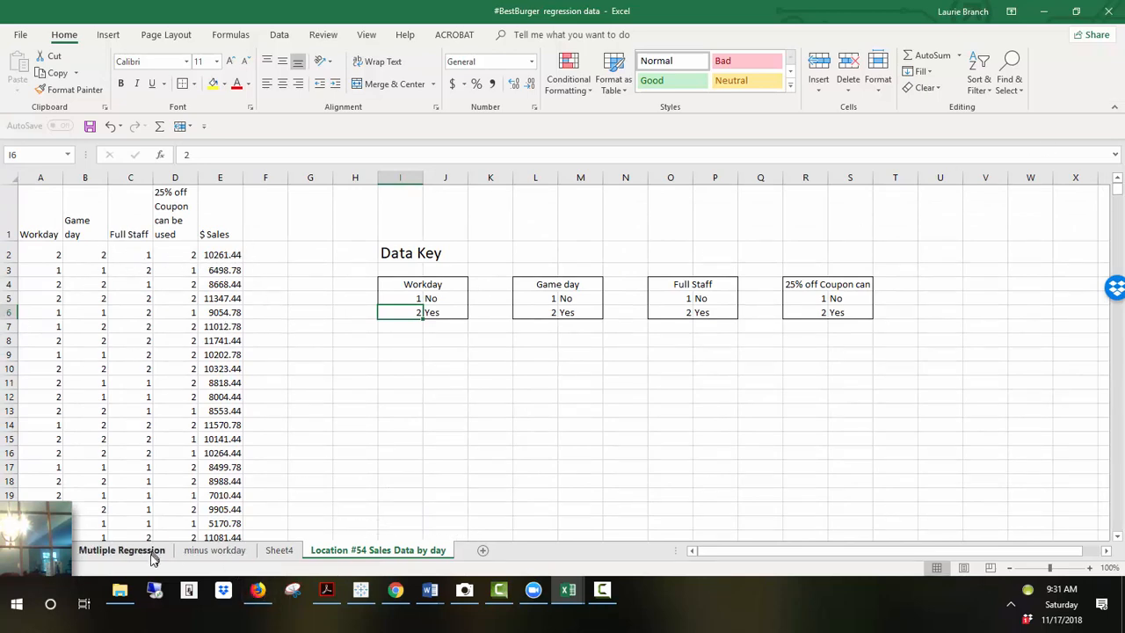
left_click(123, 550)
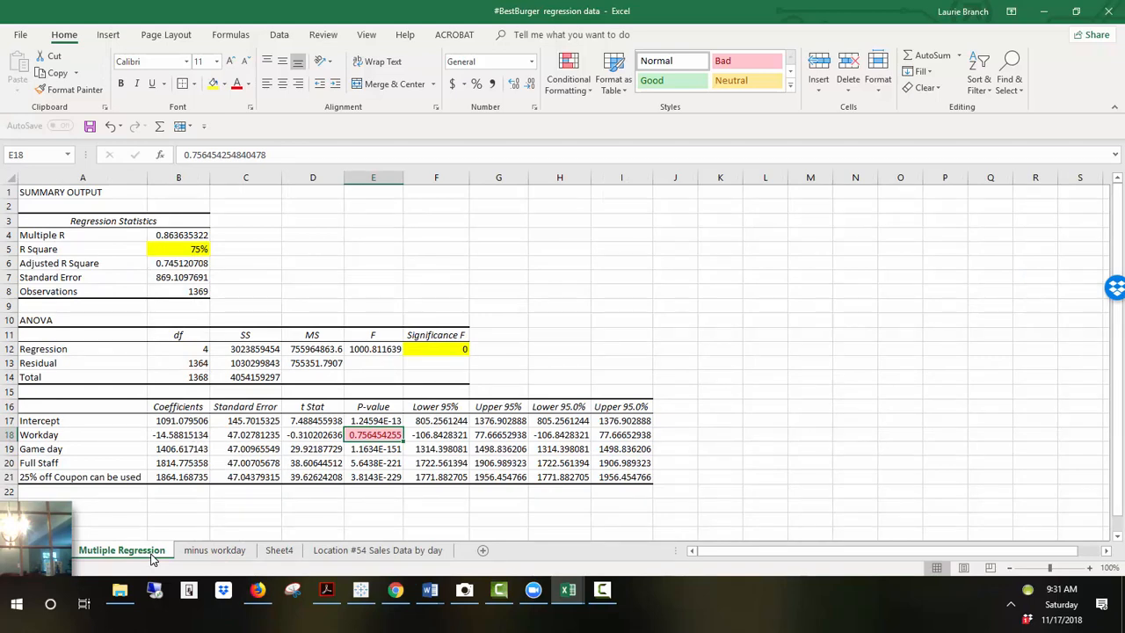
left_click(442, 350)
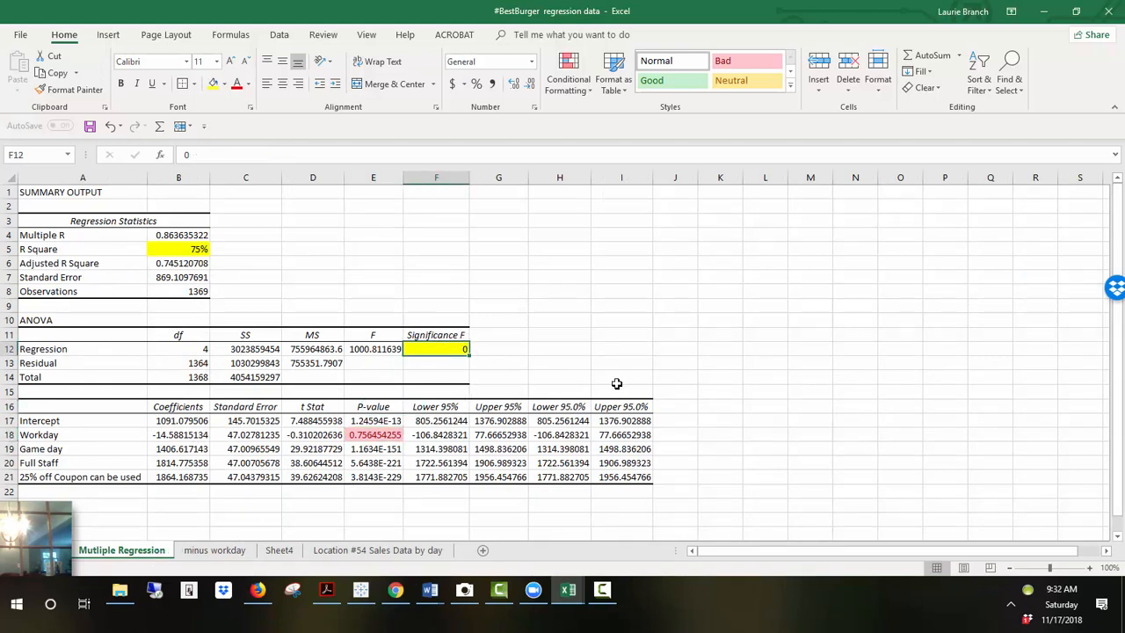
left_click(185, 249)
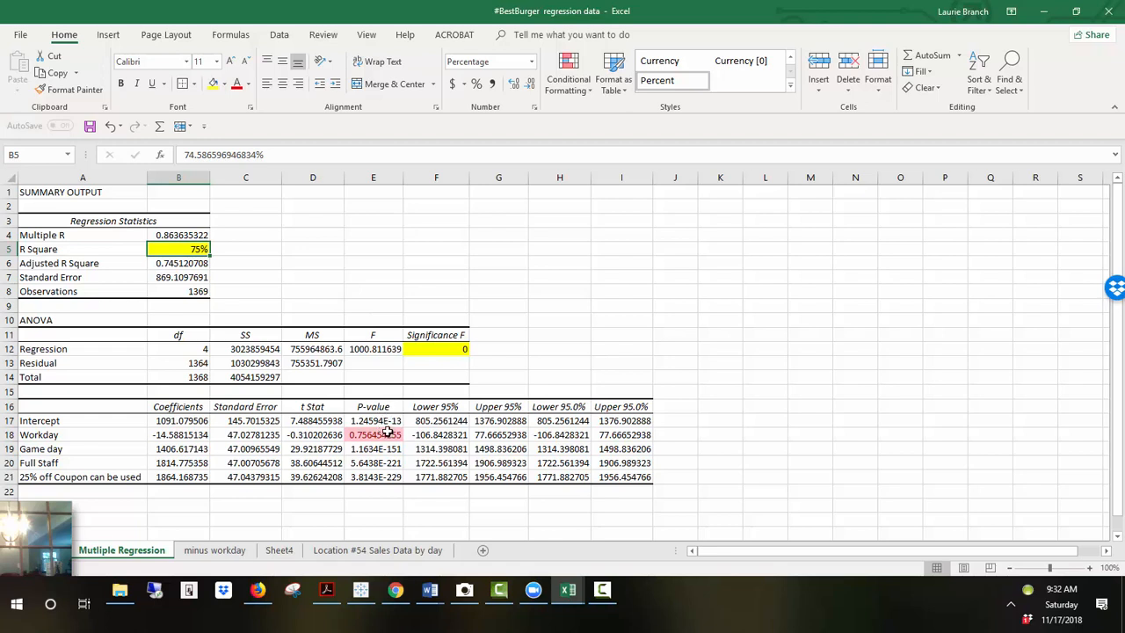
left_click_drag(385, 433, 391, 476)
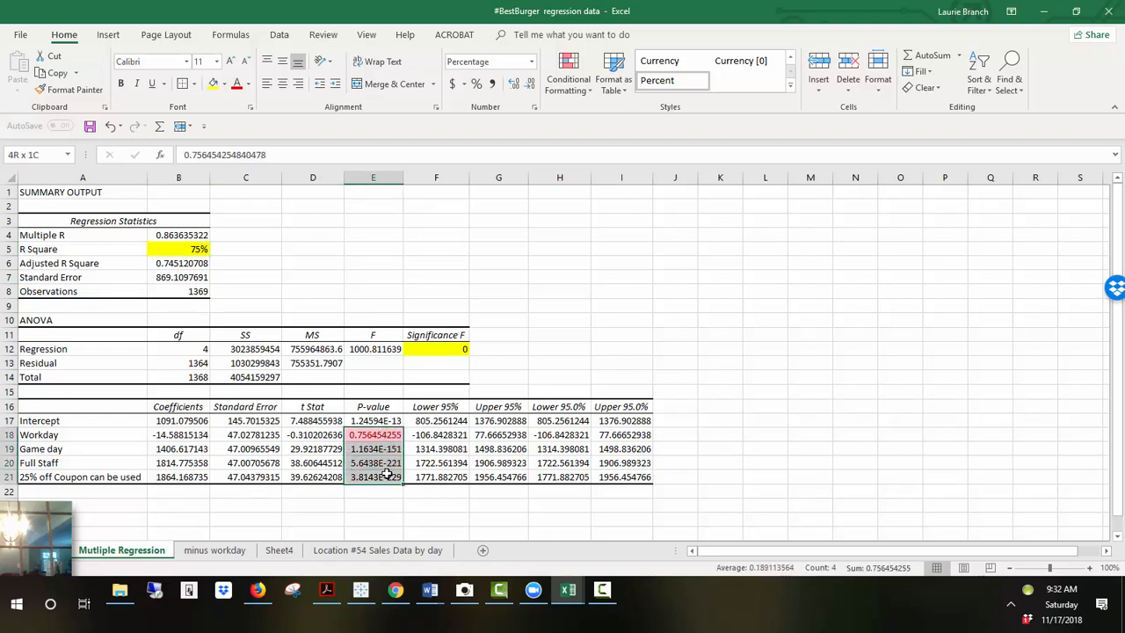
left_click(554, 92)
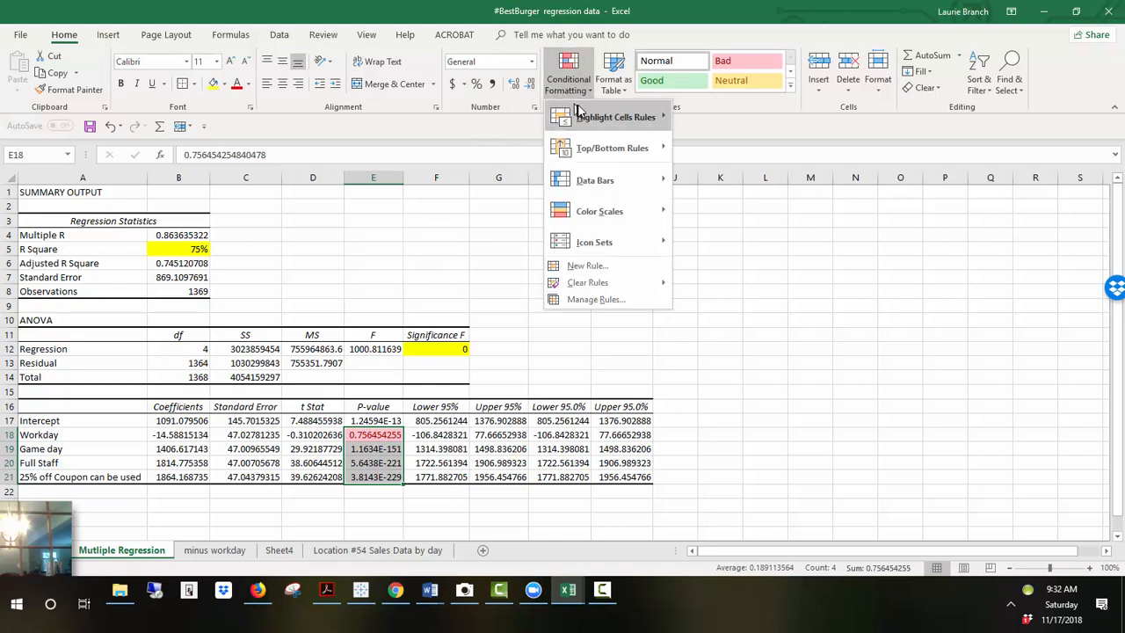
mouse_move(589, 117)
left_click(712, 117)
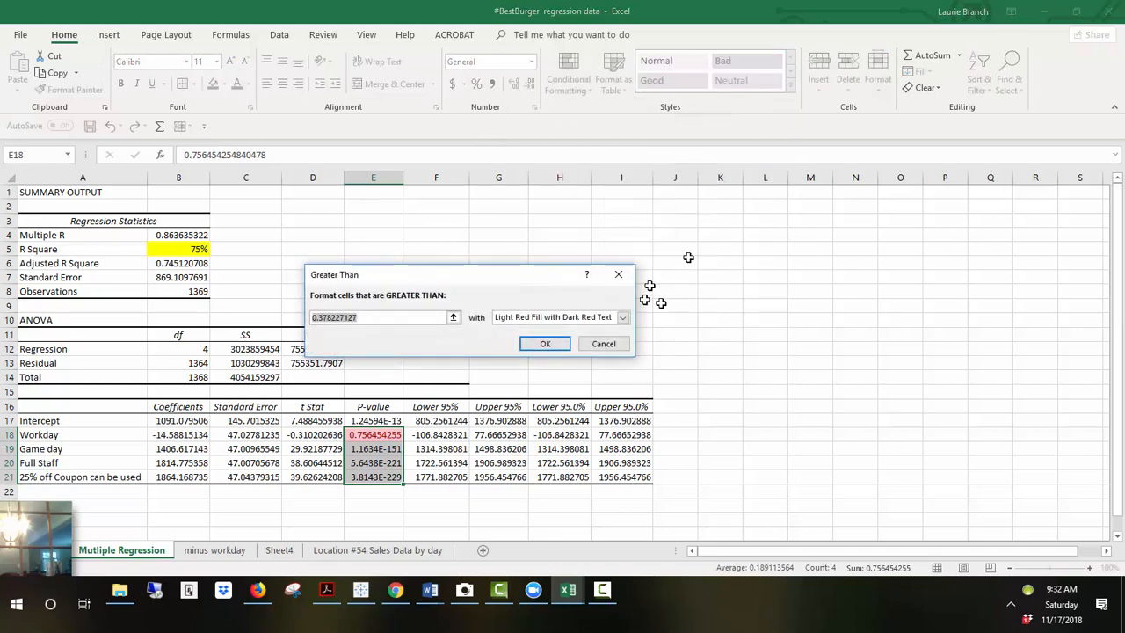
type(".05")
key("Return")
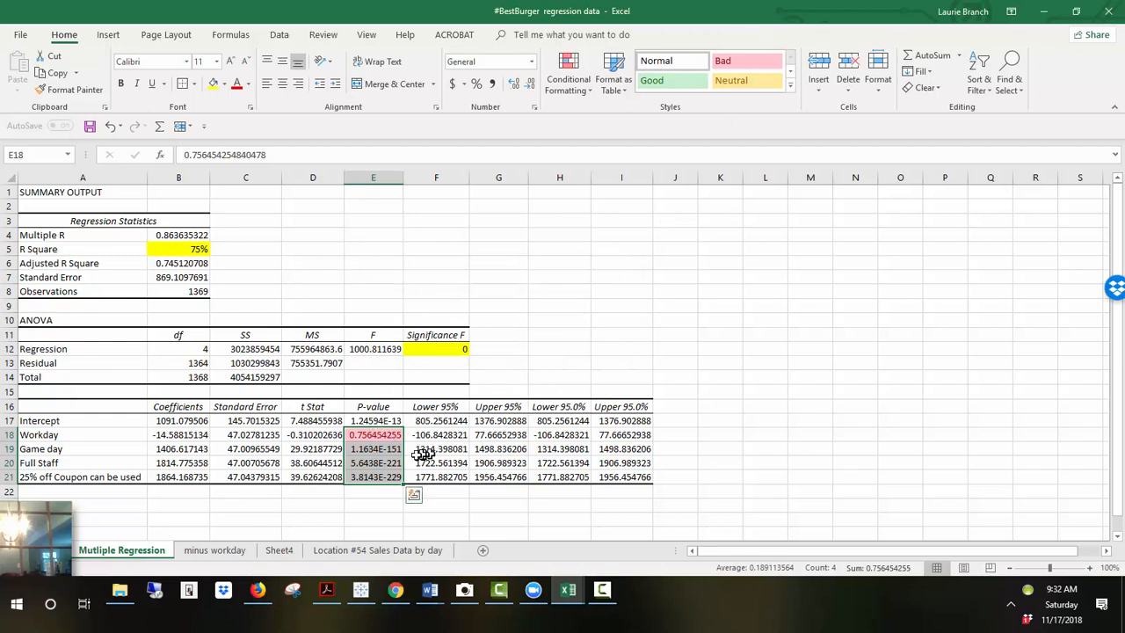
left_click(374, 490)
left_click(380, 438)
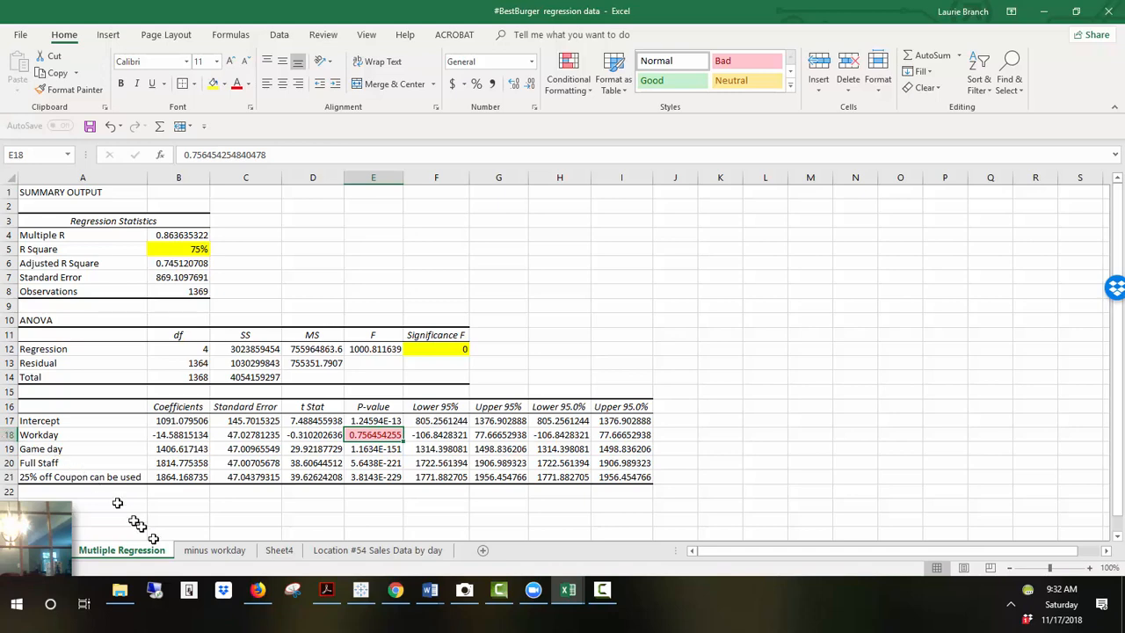
Step: On the minus workday sheet, apply a Greater Than 0.05 Light Red Fill with Dark Red Text format to the three predictor P-values
left_click(214, 552)
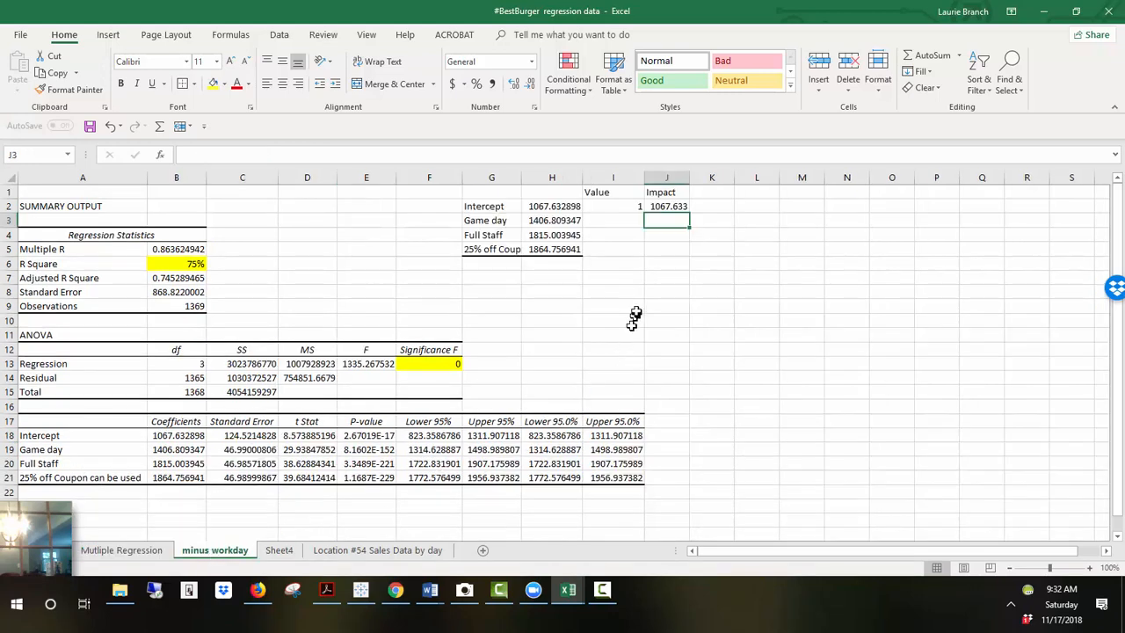
left_click(454, 364)
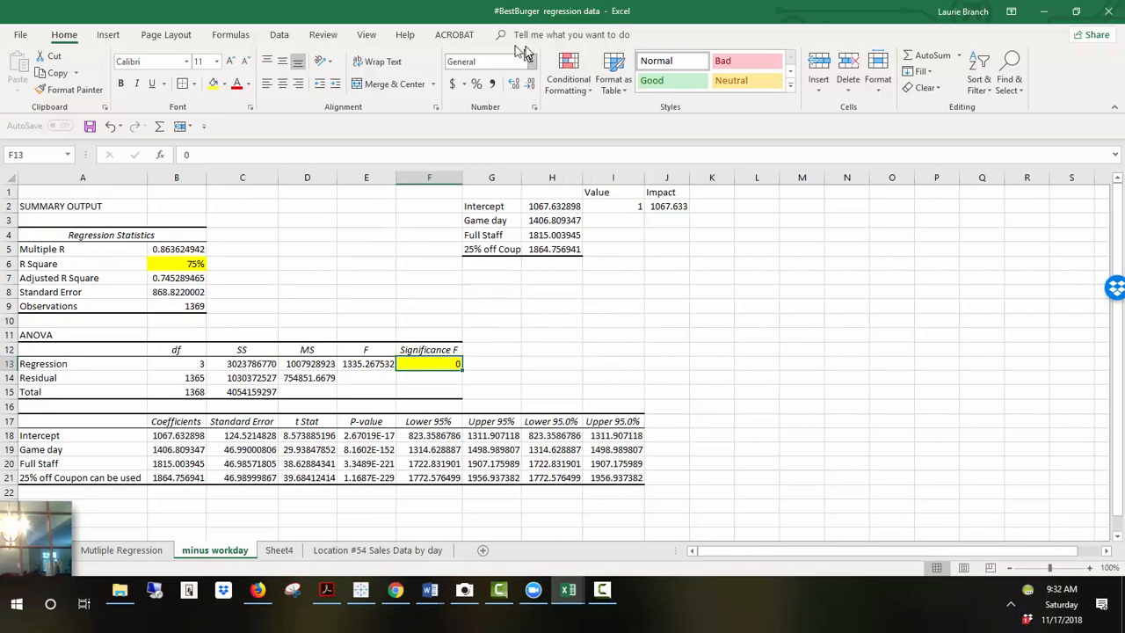
left_click(195, 265)
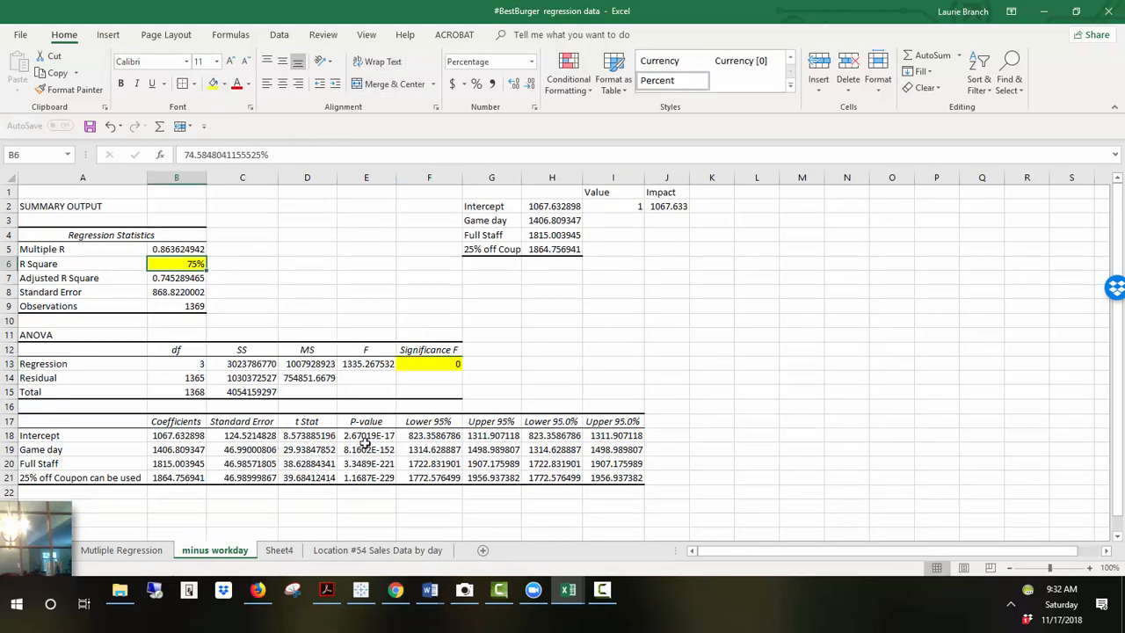
left_click_drag(365, 449, 369, 477)
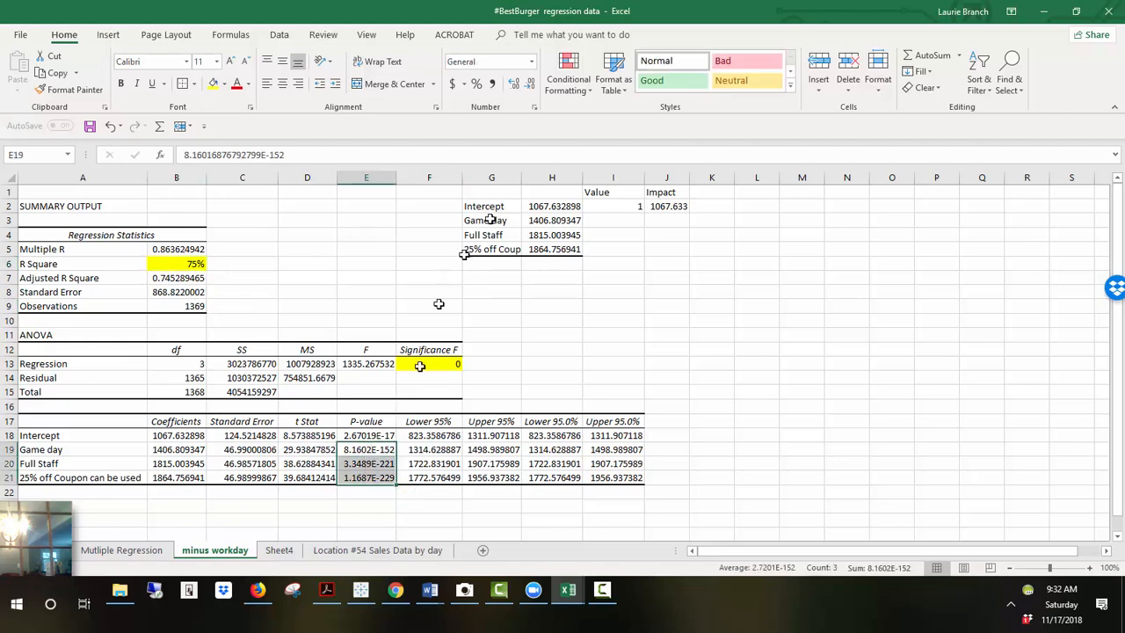
left_click(567, 66)
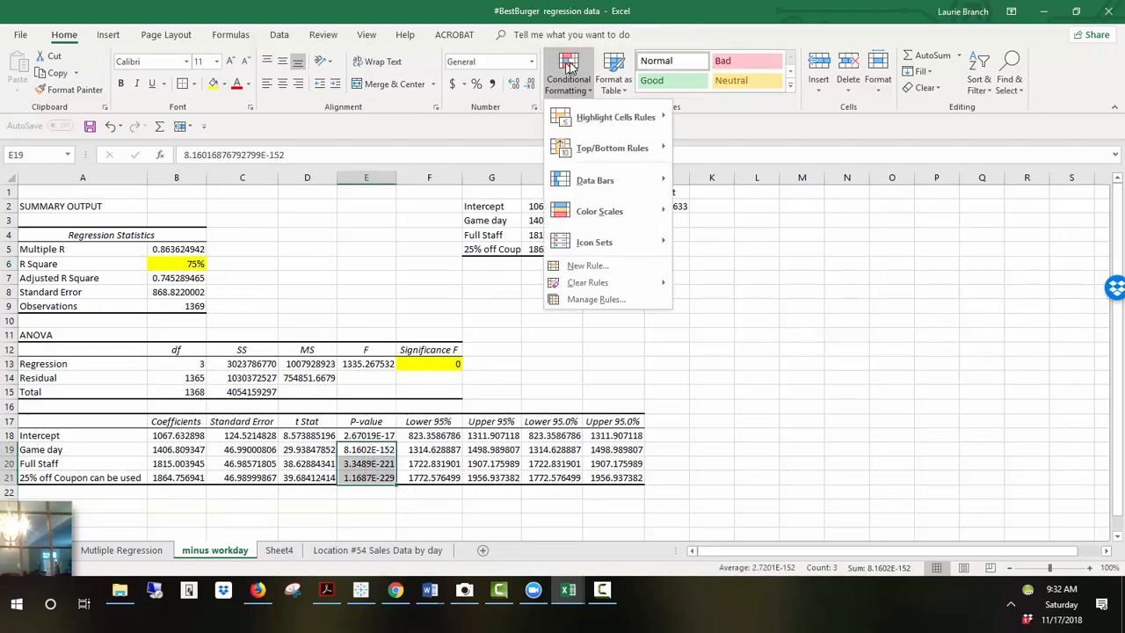
mouse_move(615, 117)
left_click(729, 123)
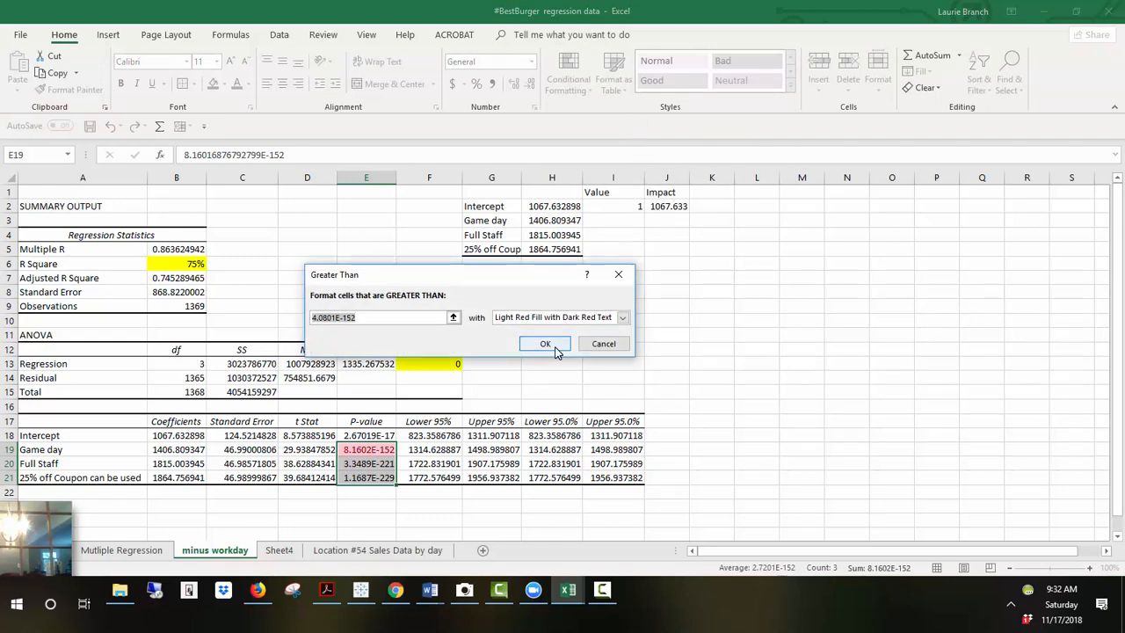
type("0.05")
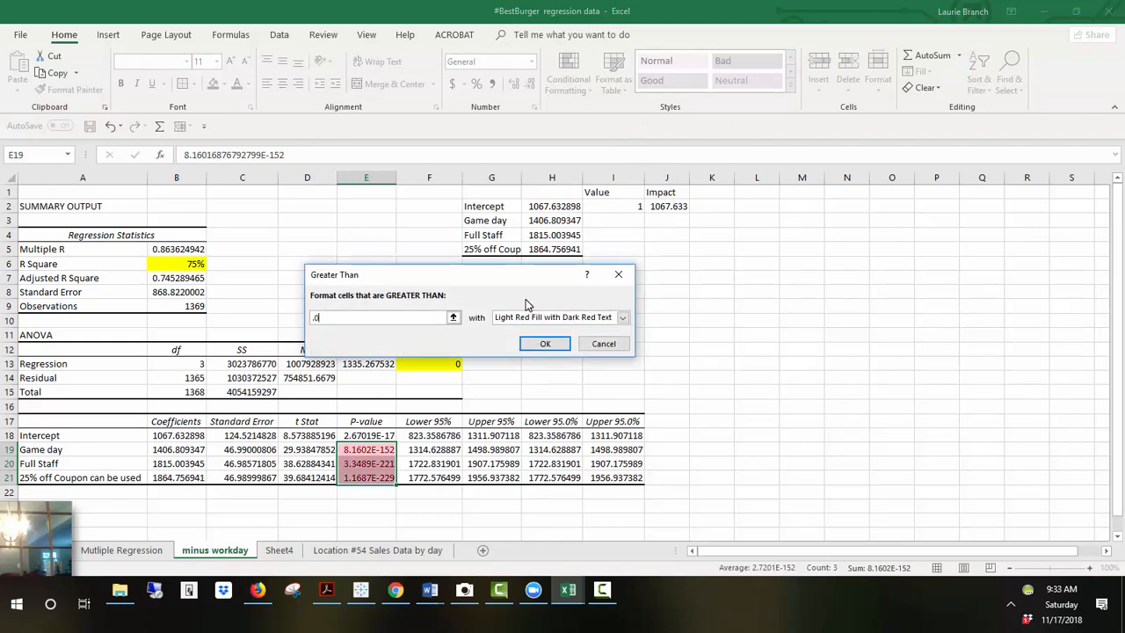
key("Return")
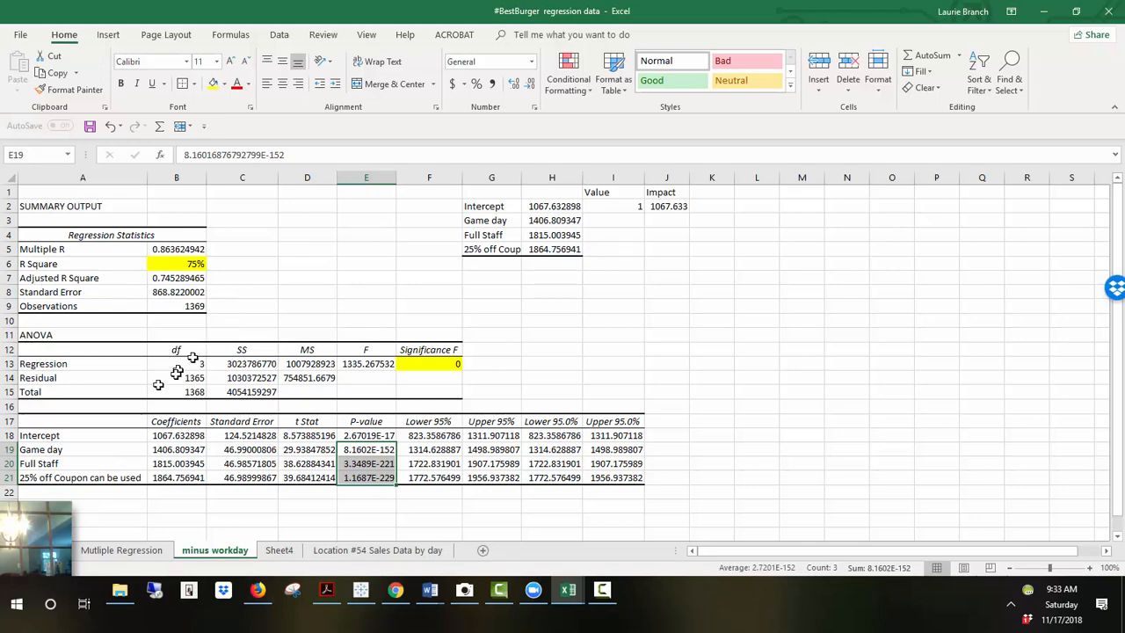
Step: Copy the variable names and coefficients block and paste it at cell G1 beside the Value column
left_click(98, 435)
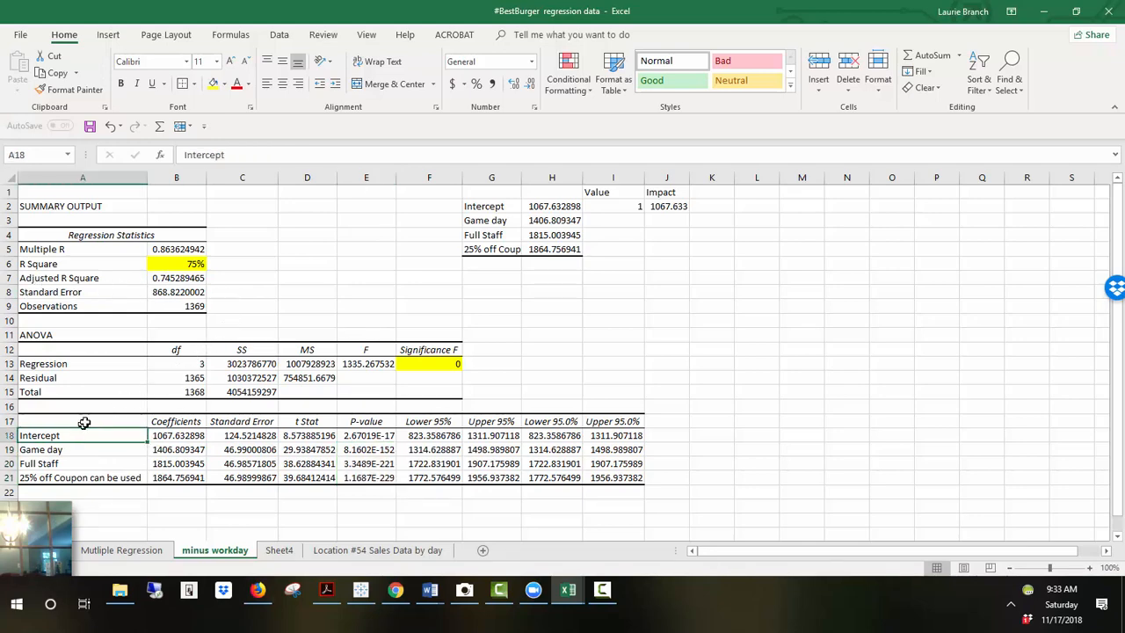
left_click_drag(88, 422, 160, 482)
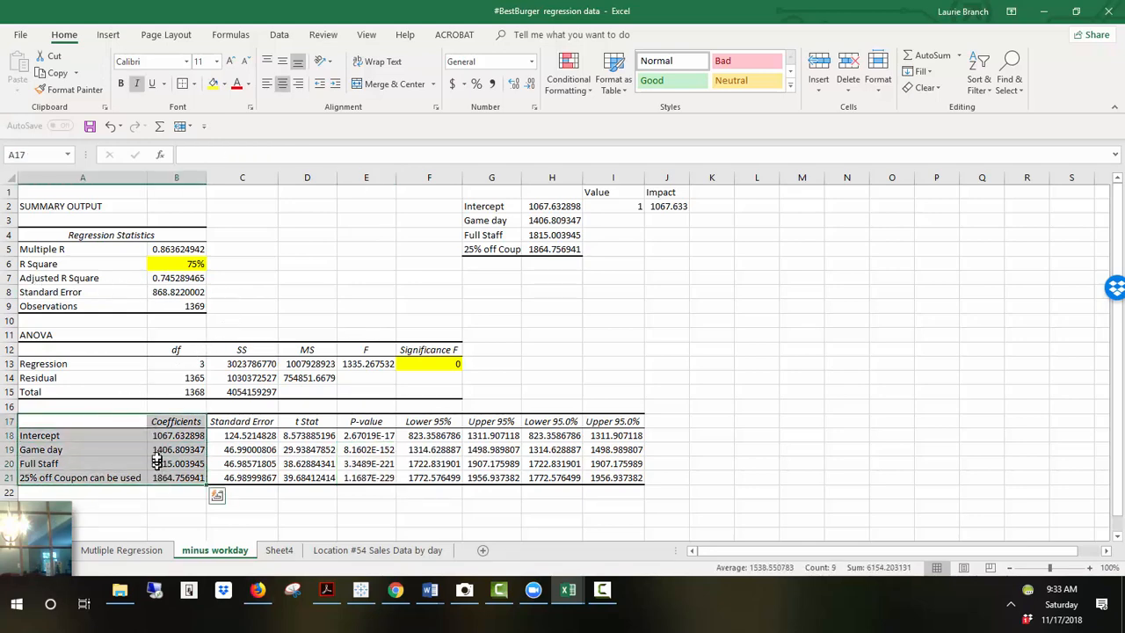
right_click(156, 458)
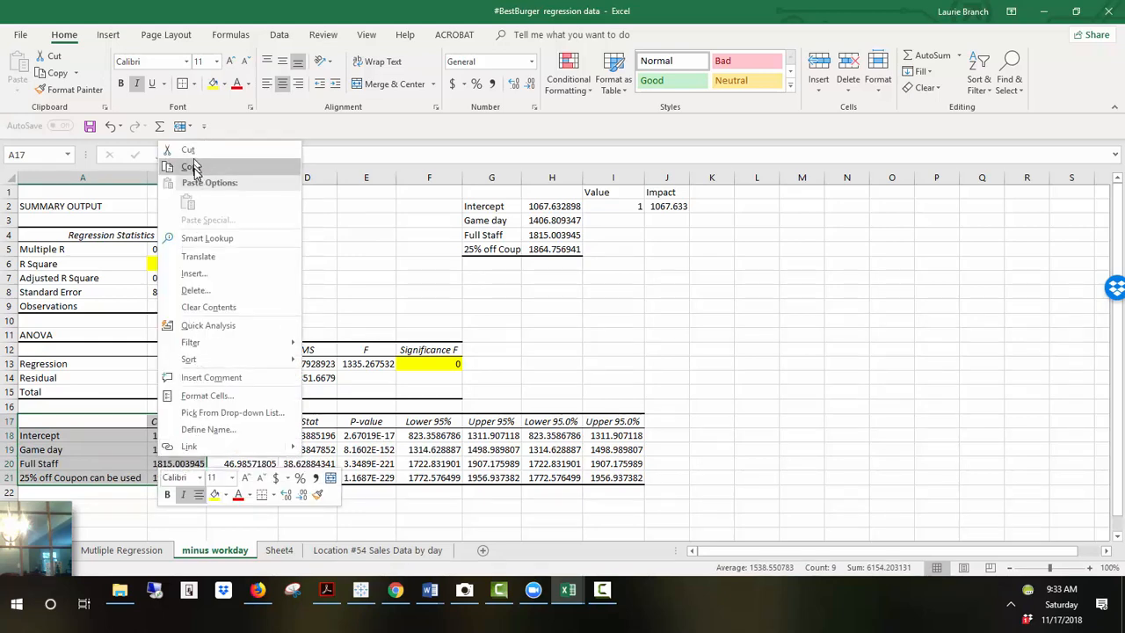
left_click(194, 166)
left_click(498, 193)
right_click(498, 193)
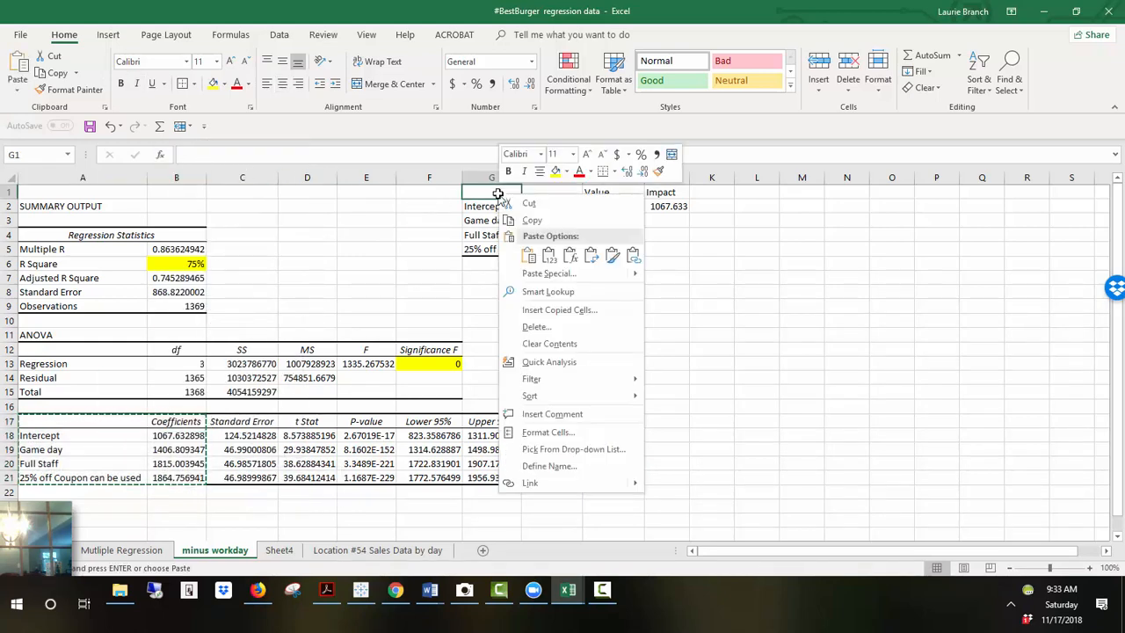
left_click(524, 265)
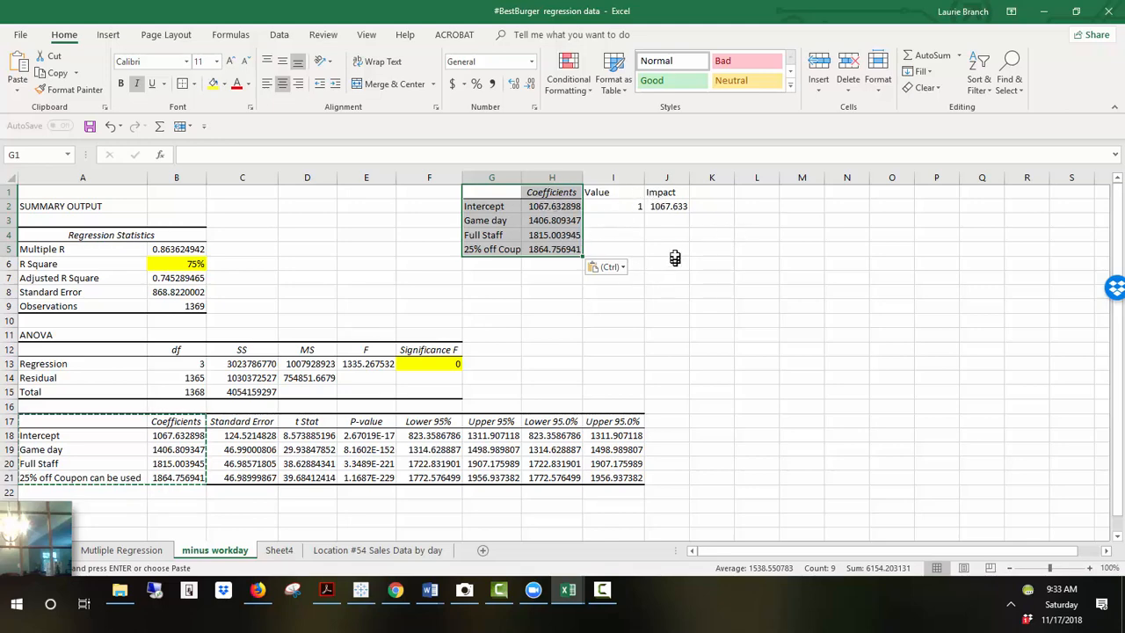
left_click(639, 224)
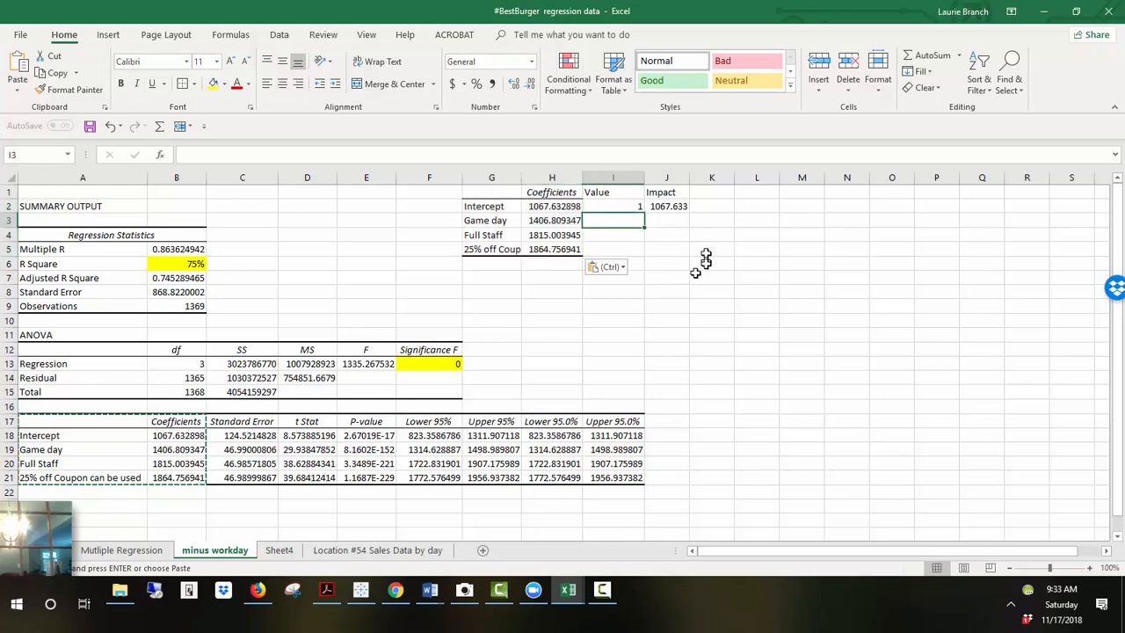
left_click(655, 276)
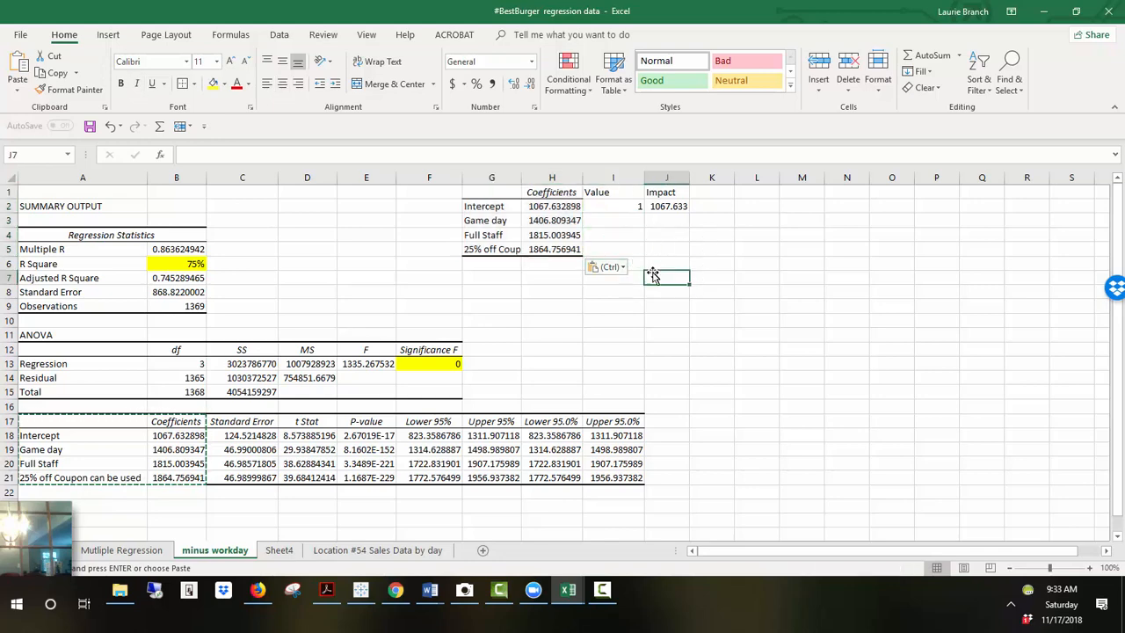
left_click(624, 269)
left_click(703, 276)
left_click_drag(724, 335, 736, 334)
key("Escape")
Step: Add a Predicted Sales label under the Value column below the coefficient list
left_click(591, 262)
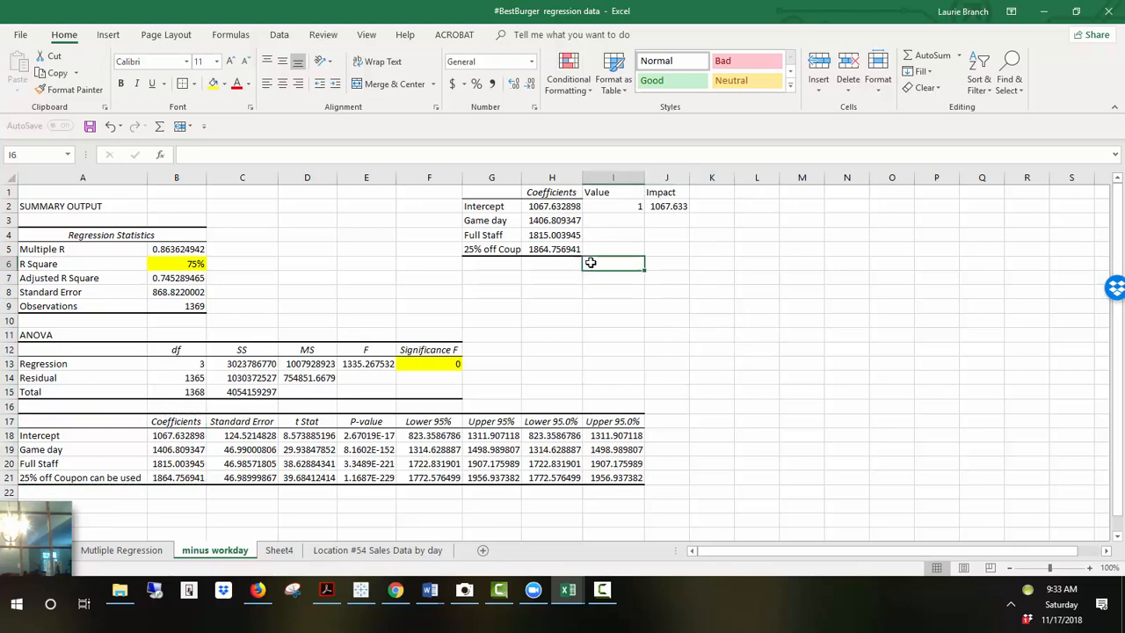
type("Predic")
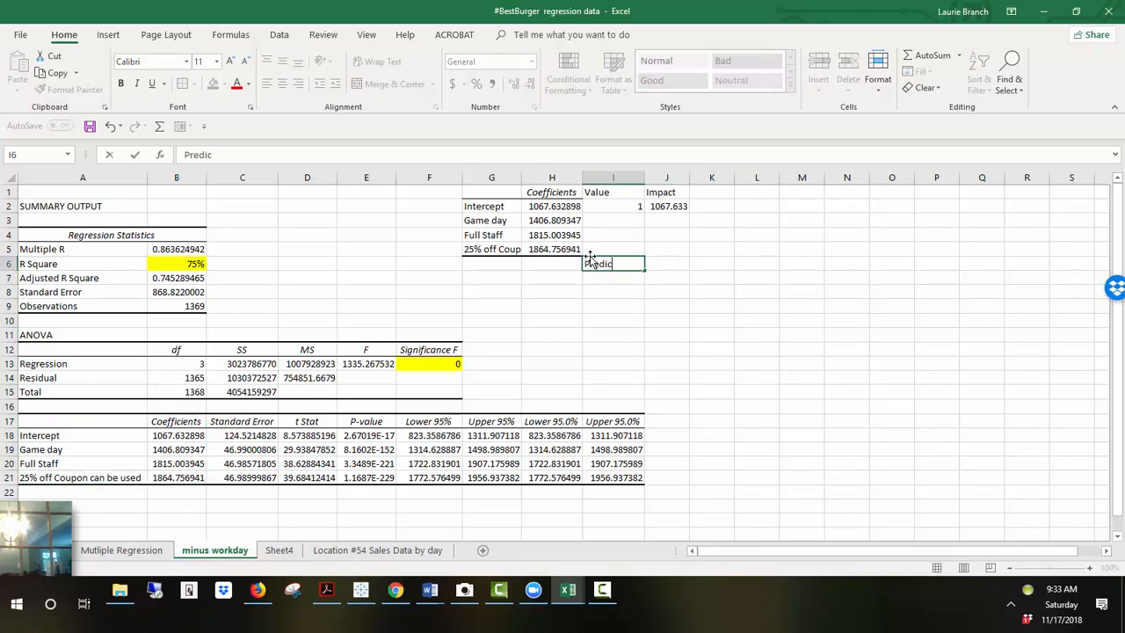
type("ted Salewss")
key("Return")
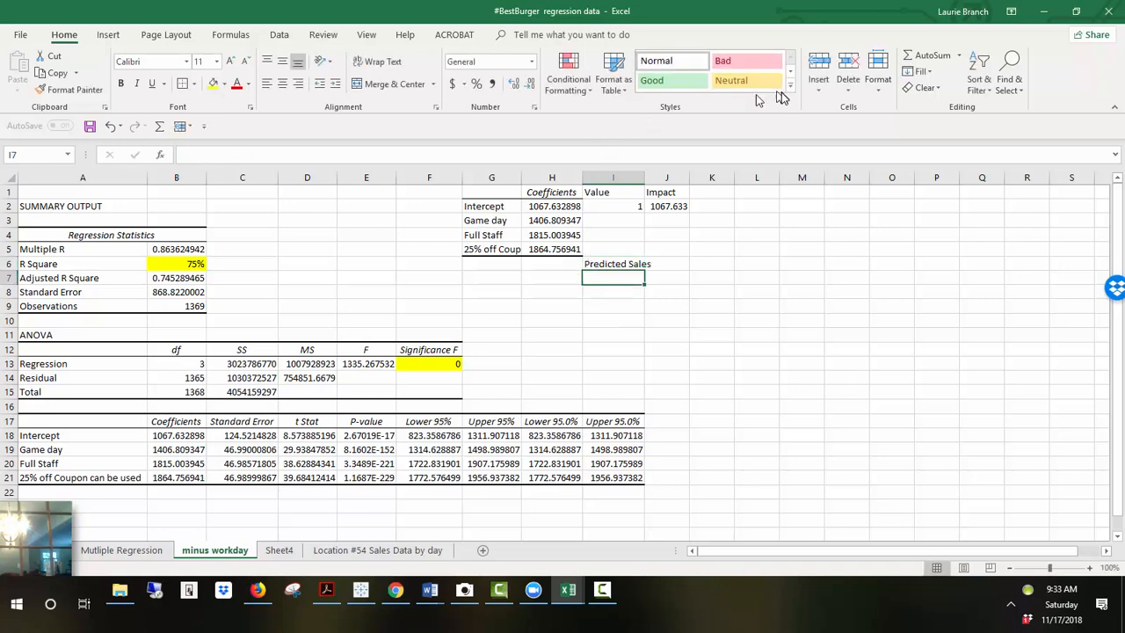
Step: Widen the Value column and review the Workday, Game day, Full Staff and coupon coding in the Data Key on the sales data sheet
left_click_drag(645, 182, 655, 182)
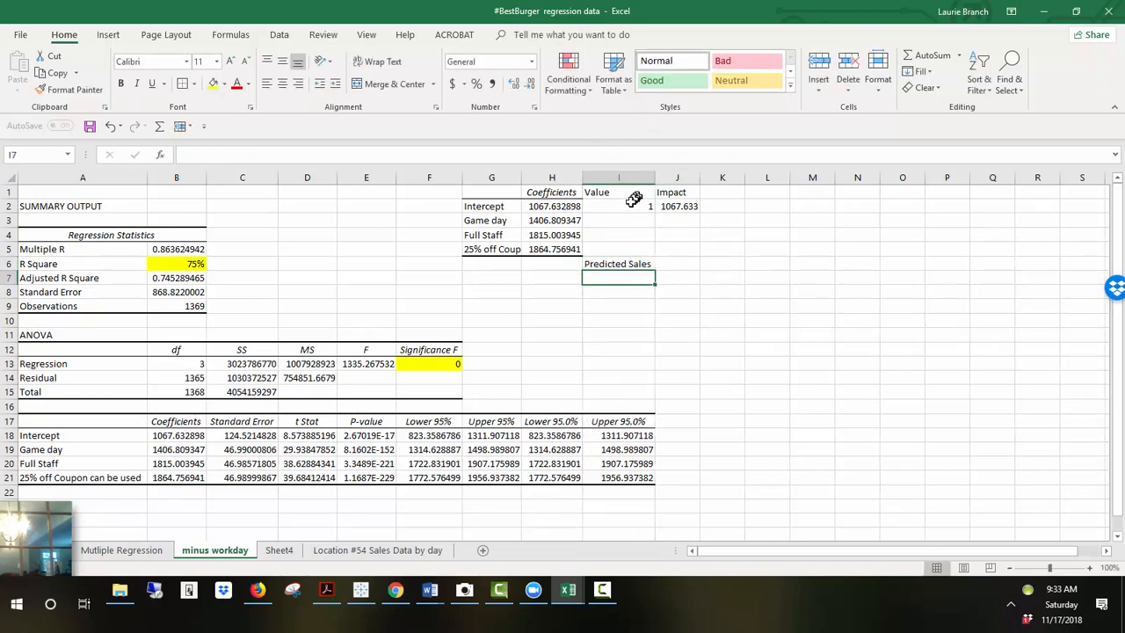
left_click(633, 204)
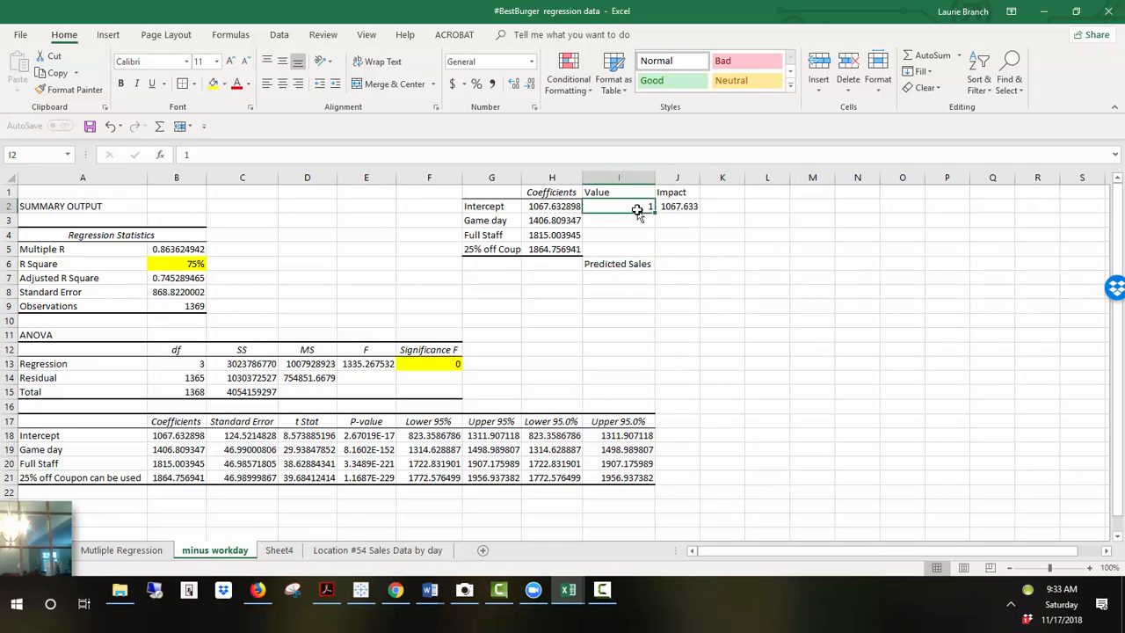
left_click(639, 221)
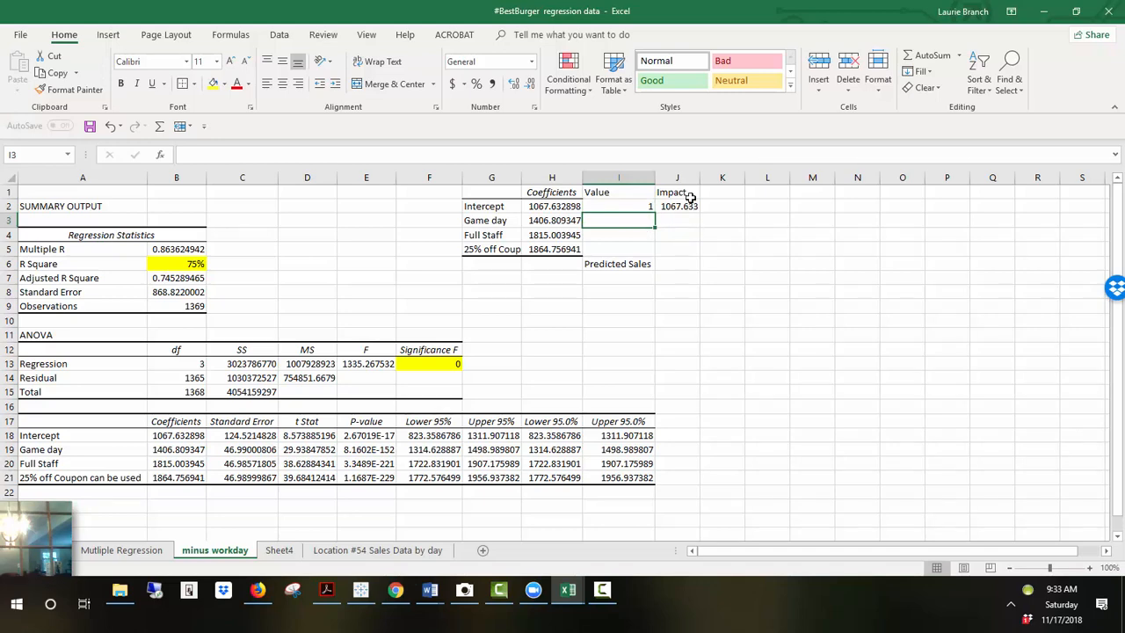
left_click(393, 554)
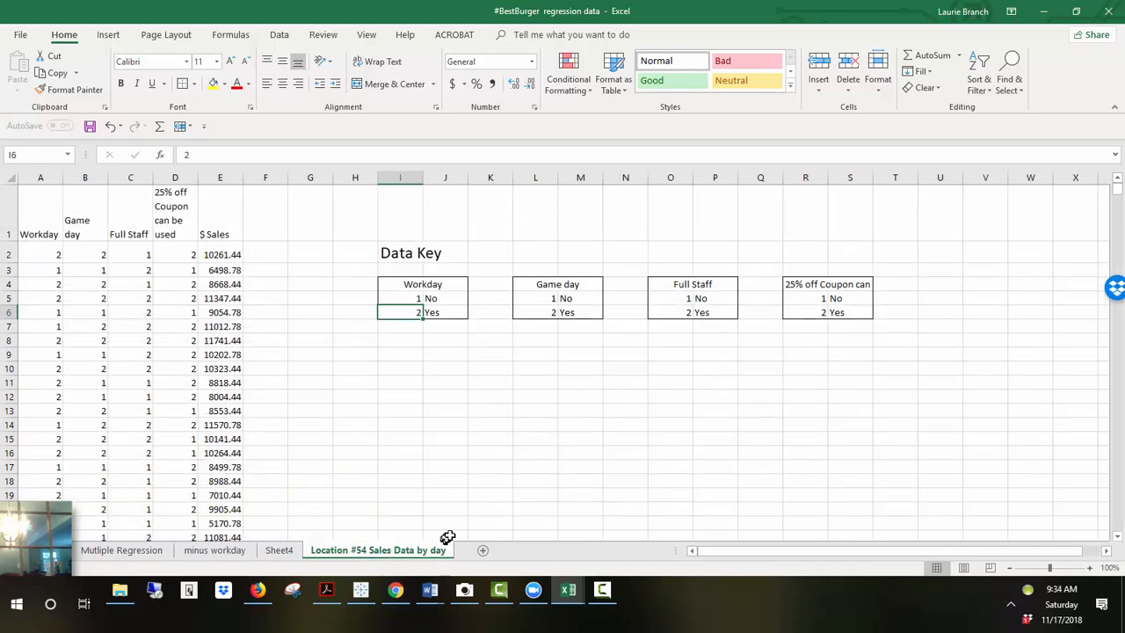
left_click(211, 558)
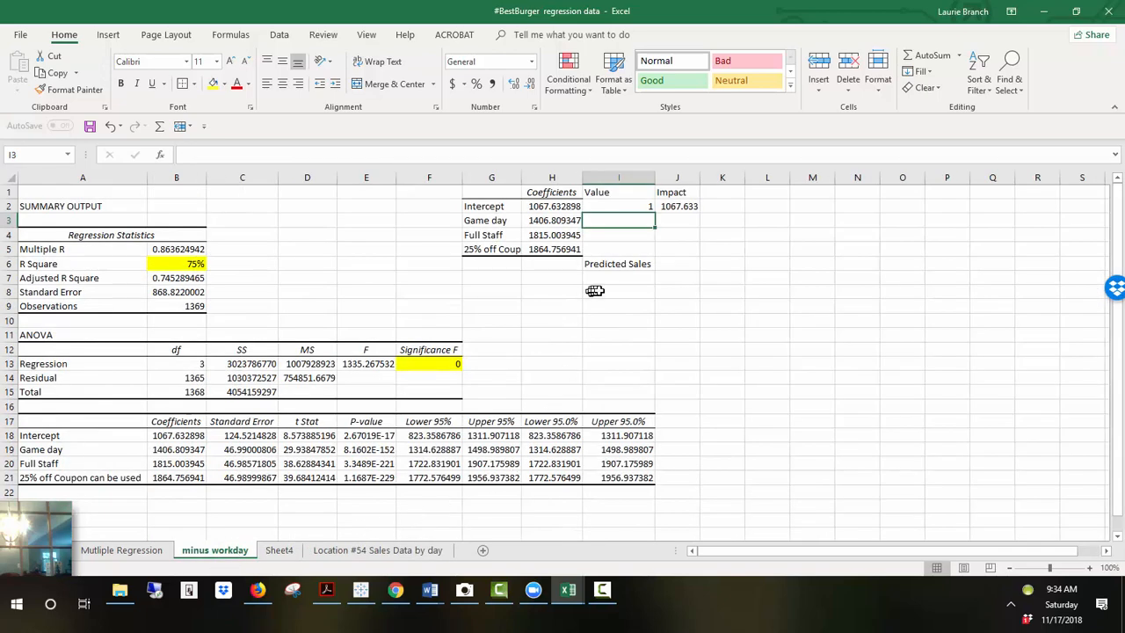
Step: Enter 1 as the value for Game day, Full Staff and 25% off Coup
type("1")
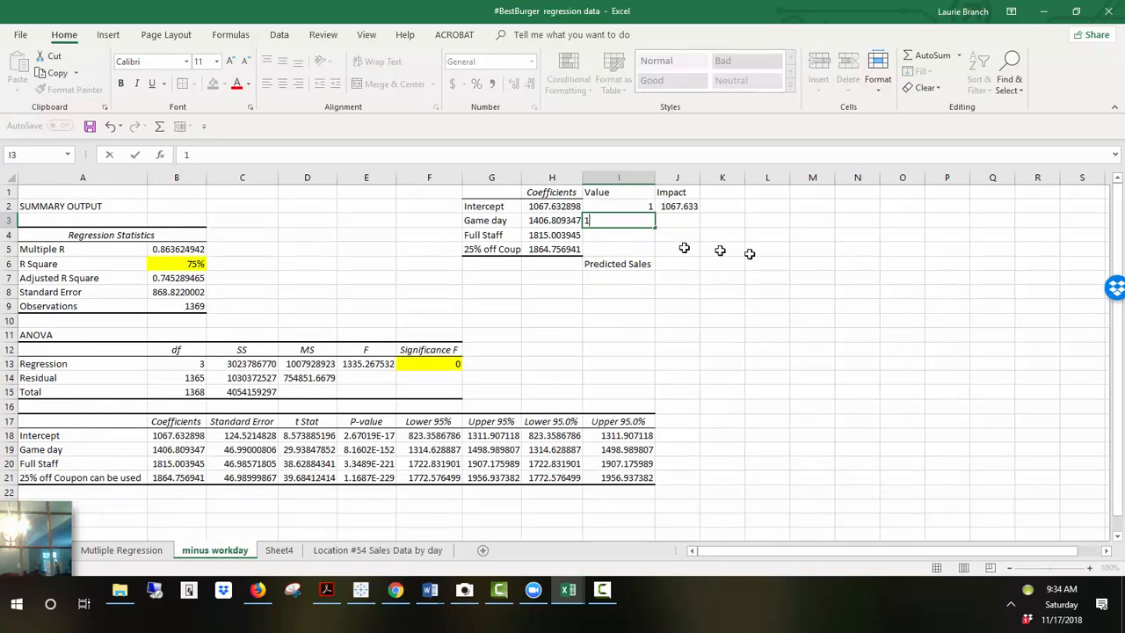
left_click(624, 236)
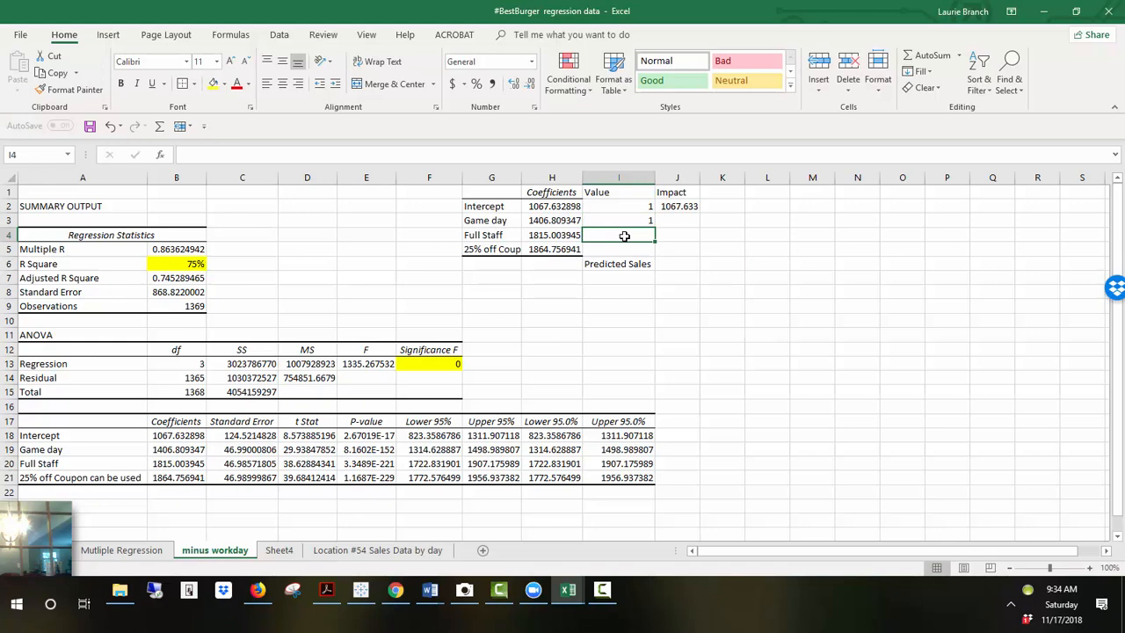
type("1")
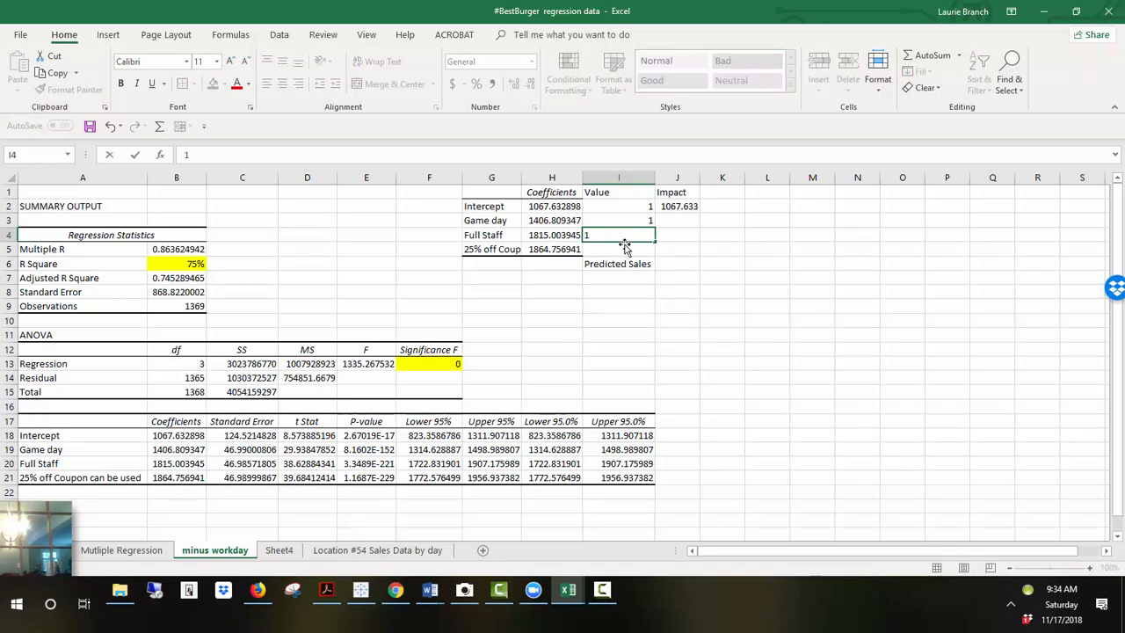
left_click(624, 248)
type("1")
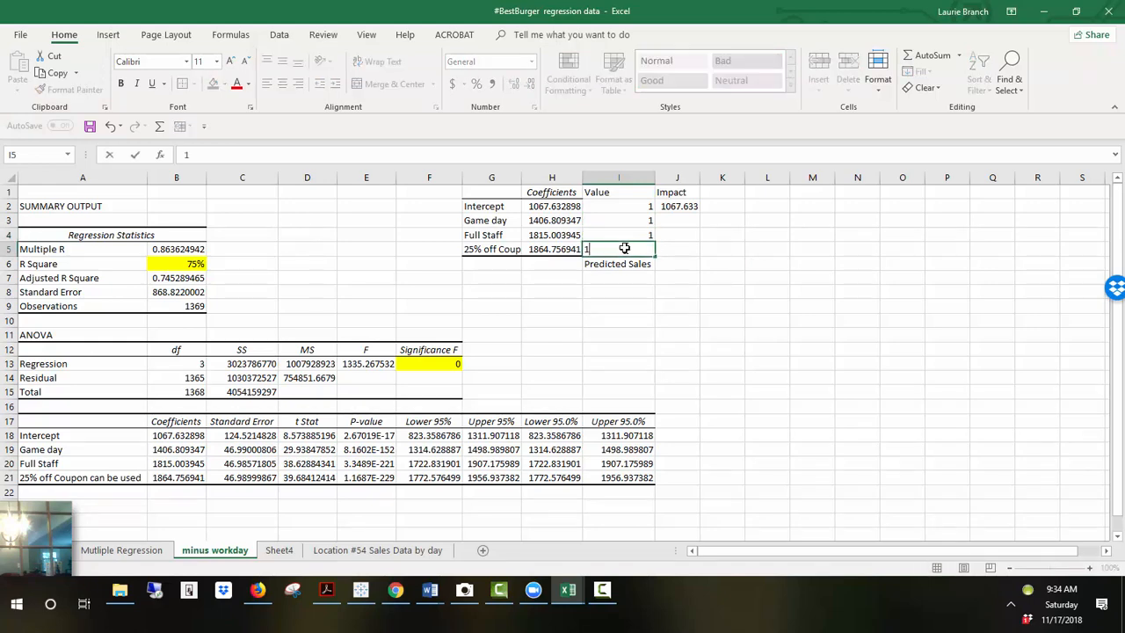
key("Return")
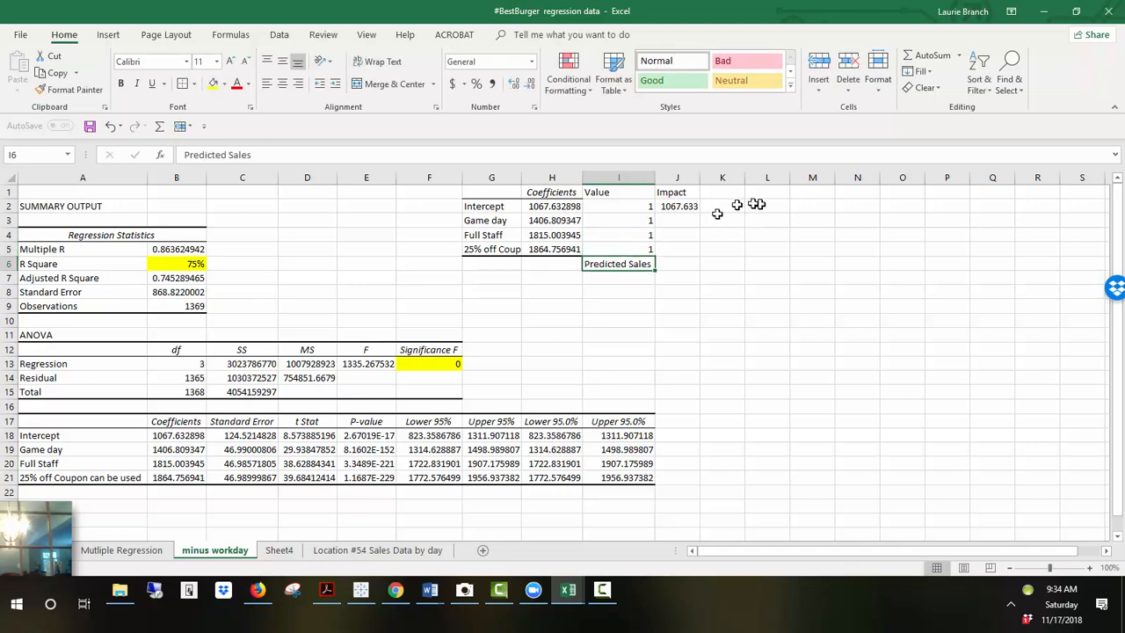
Step: Enter an Impact formula for Game day multiplying its coefficient by its value
left_click(688, 219)
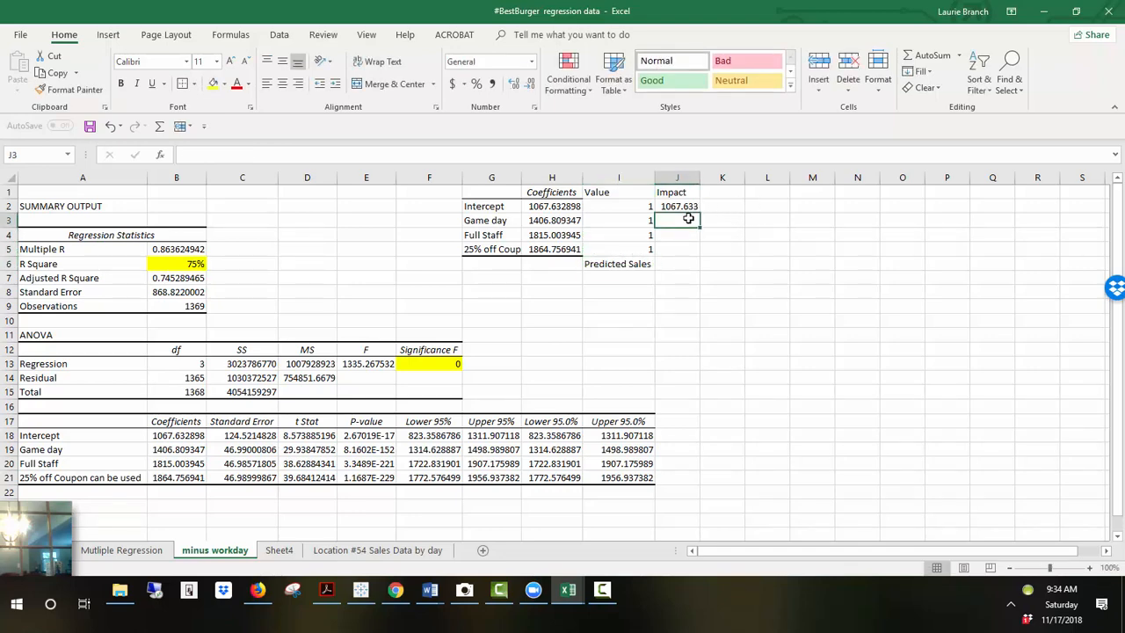
type("=")
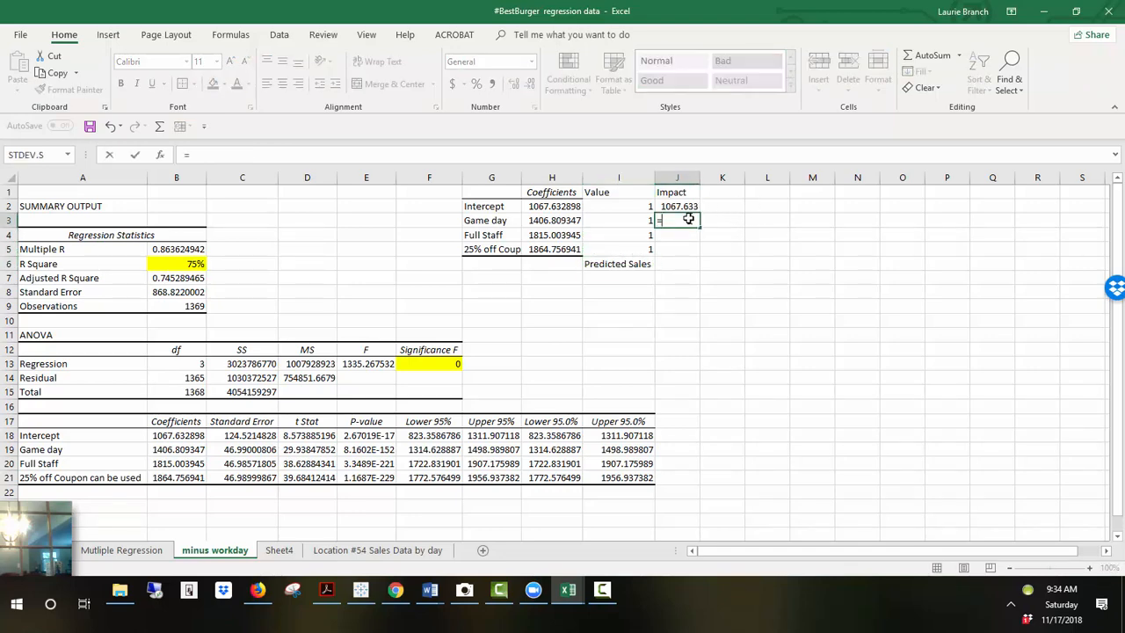
key("Left")
key("Left")
type("*")
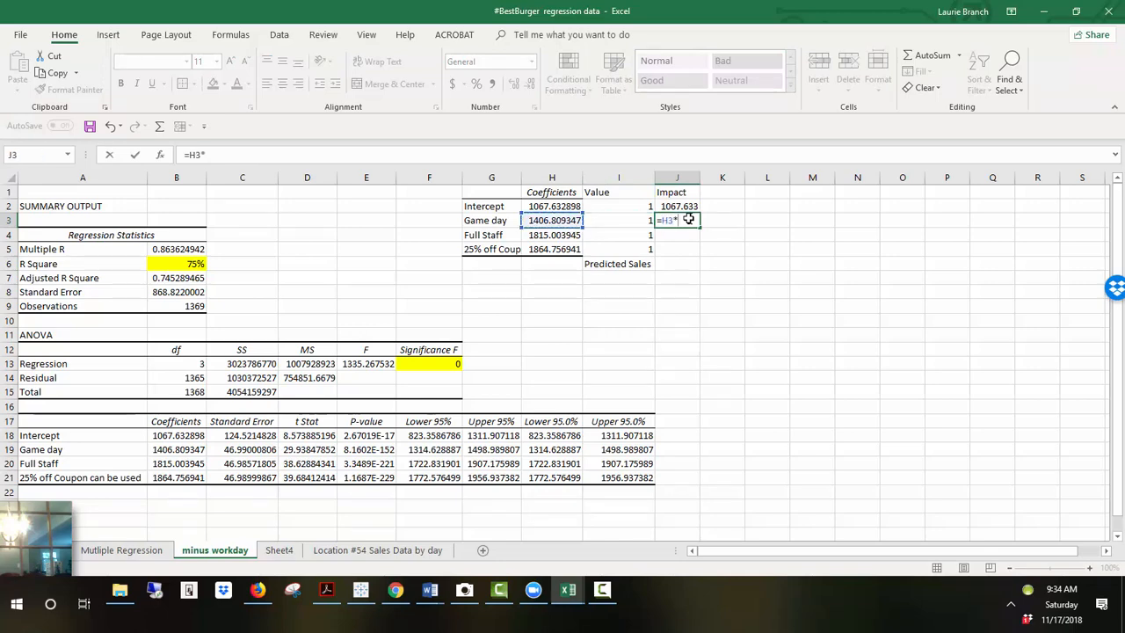
key("Left")
key("Return")
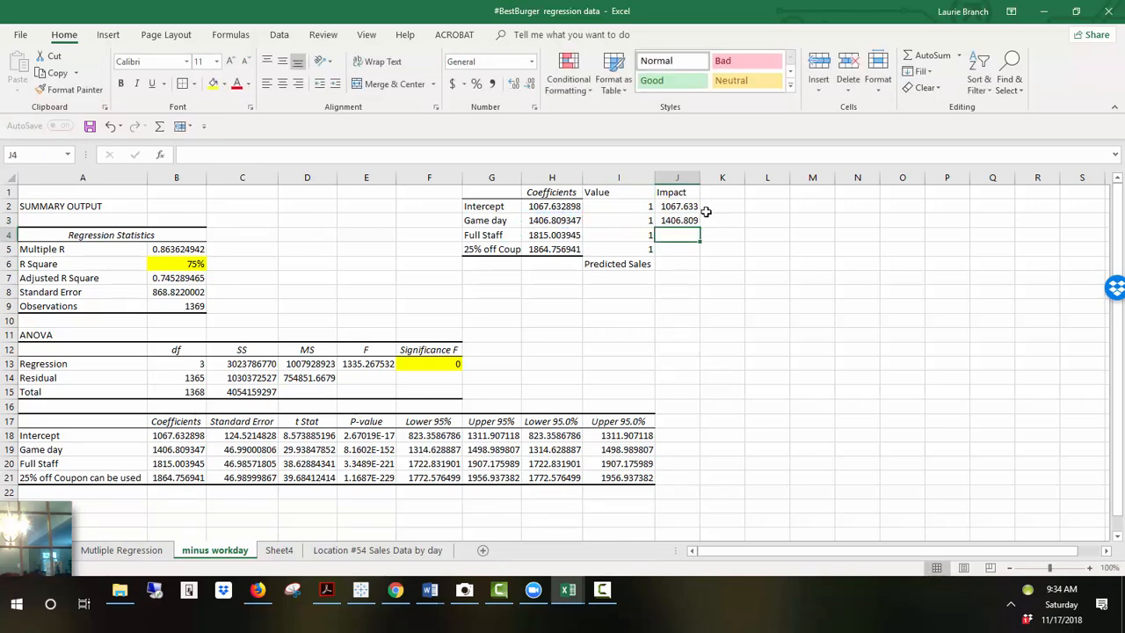
Step: Fill the Impact formula down to the coupon row and AutoSum the impacts beside Predicted Sales
left_click(679, 220)
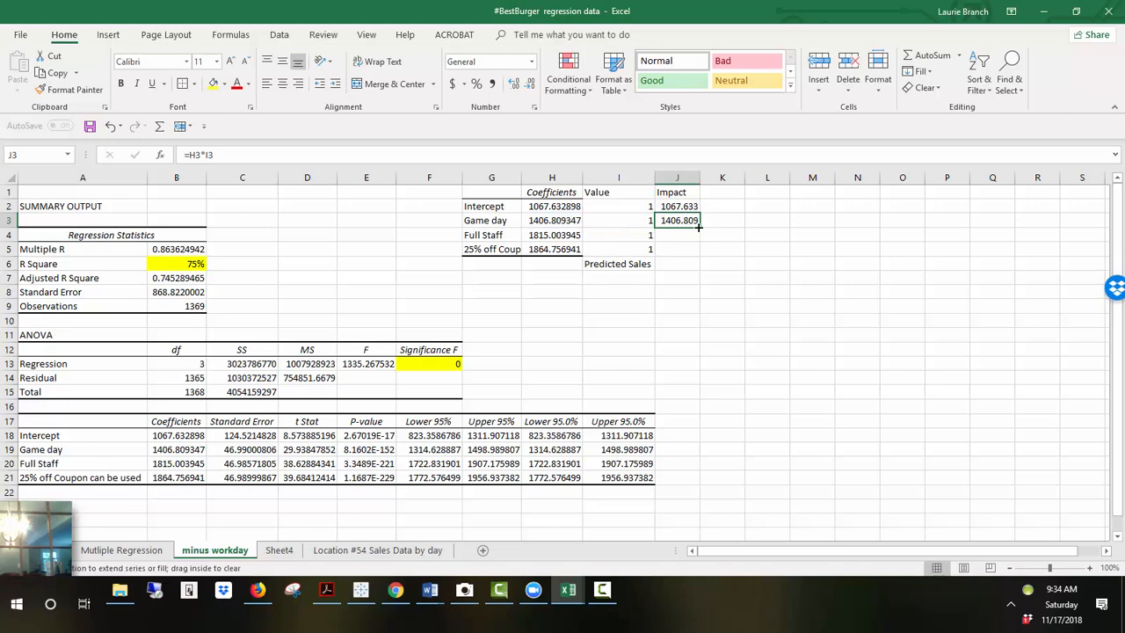
left_click_drag(699, 226, 700, 257)
left_click(690, 265)
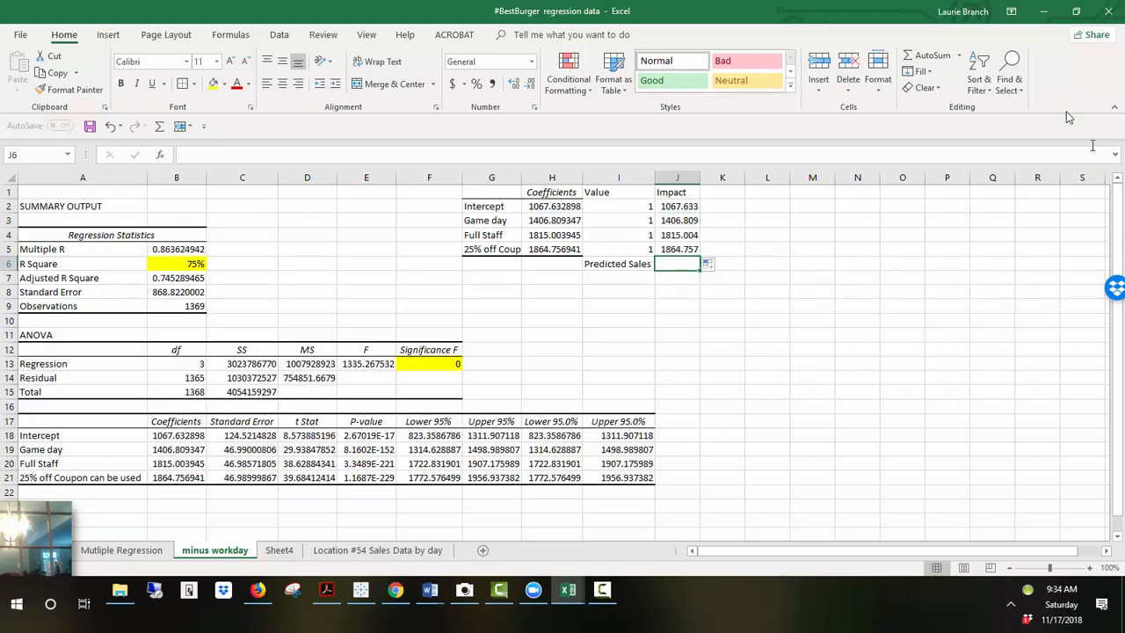
left_click(929, 61)
key("Return")
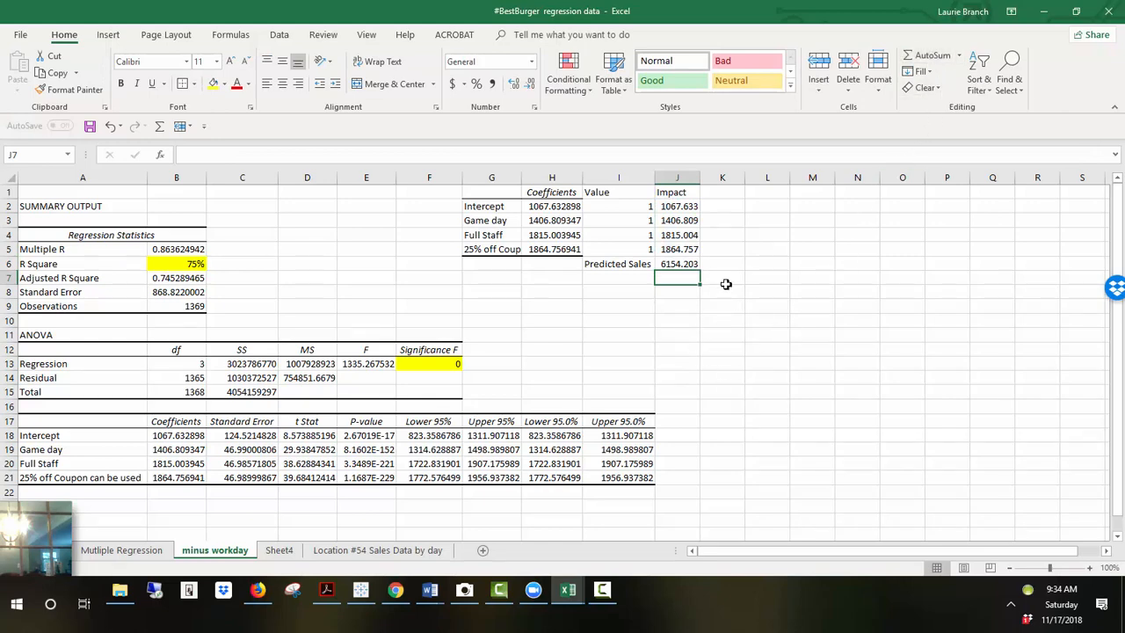
Step: Examine the coefficient table, the value cells and the Impact and Predicted Sales formulas
left_click(490, 193)
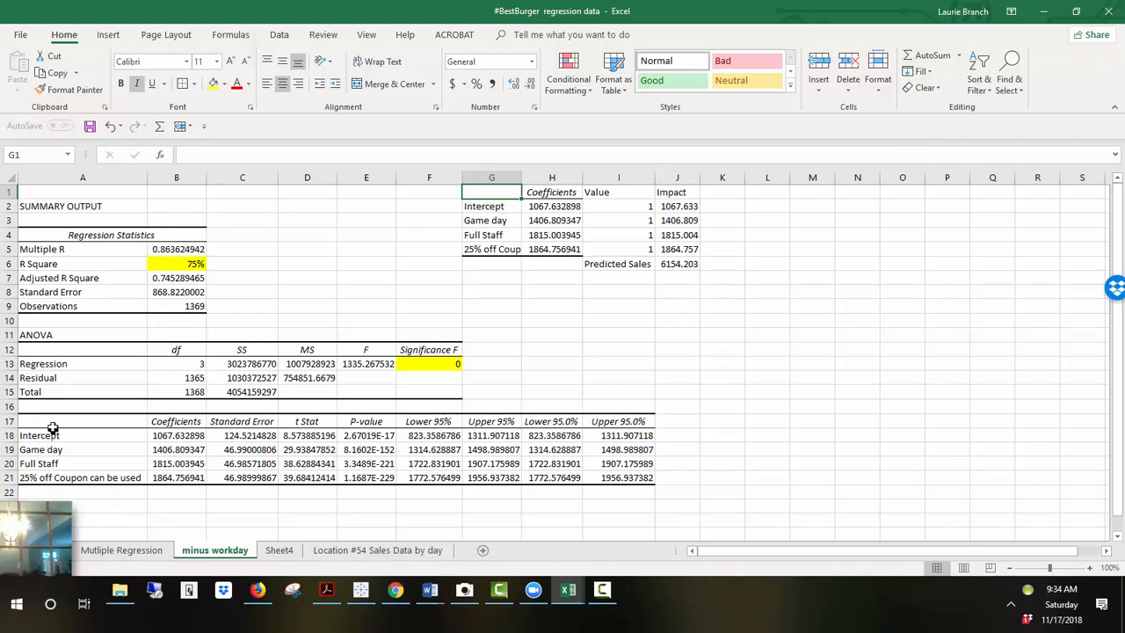
left_click_drag(48, 422, 150, 475)
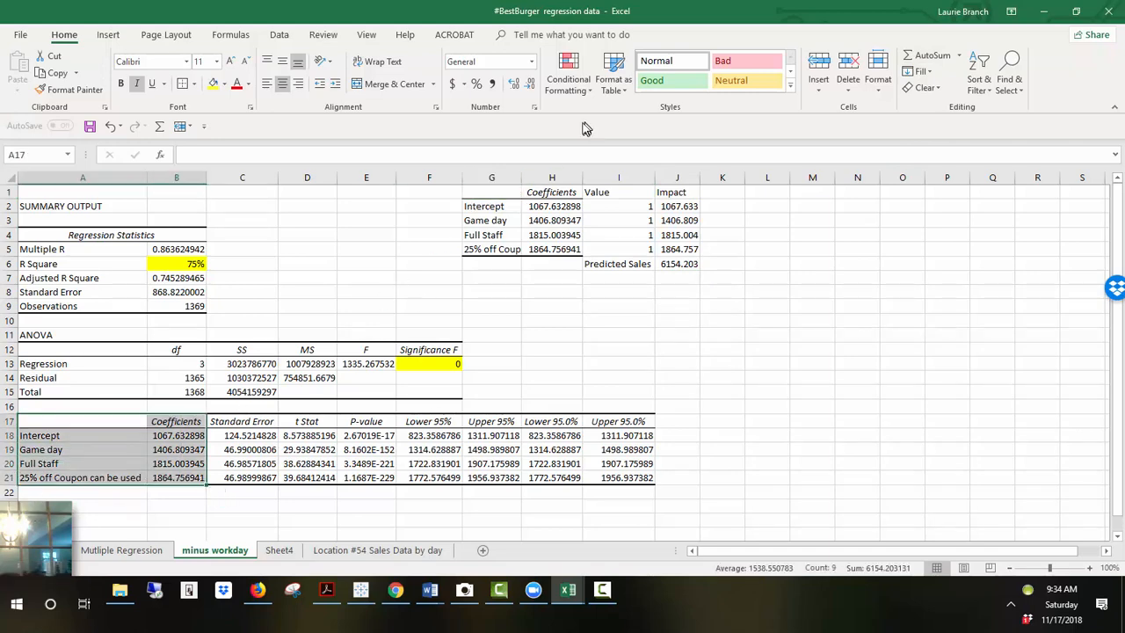
left_click(494, 199)
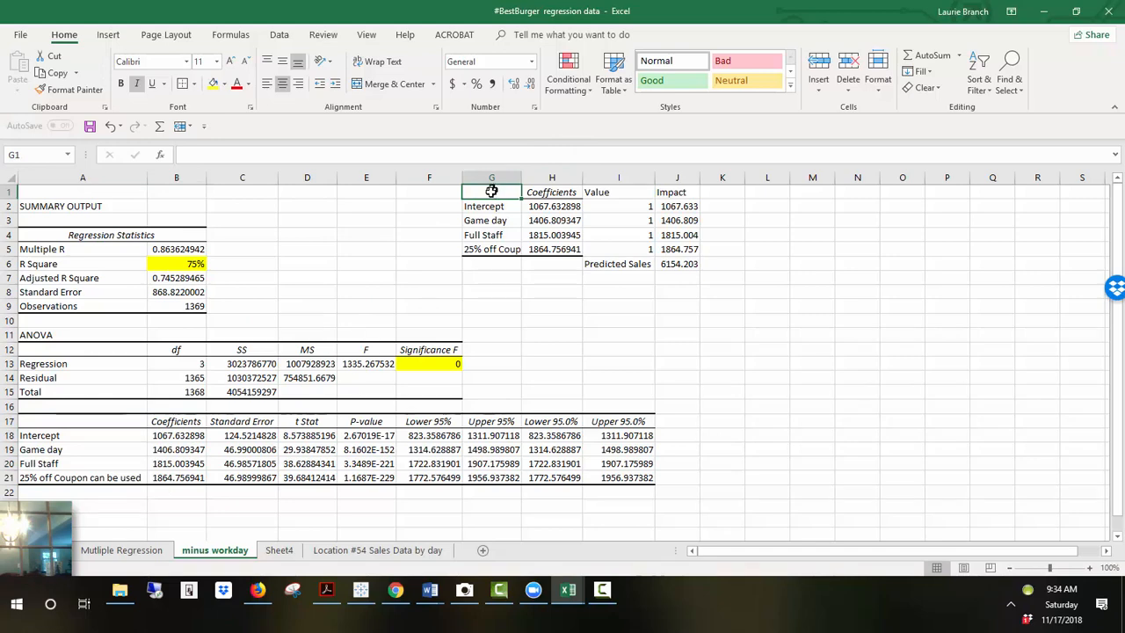
left_click(608, 206)
left_click(623, 222)
left_click(628, 235)
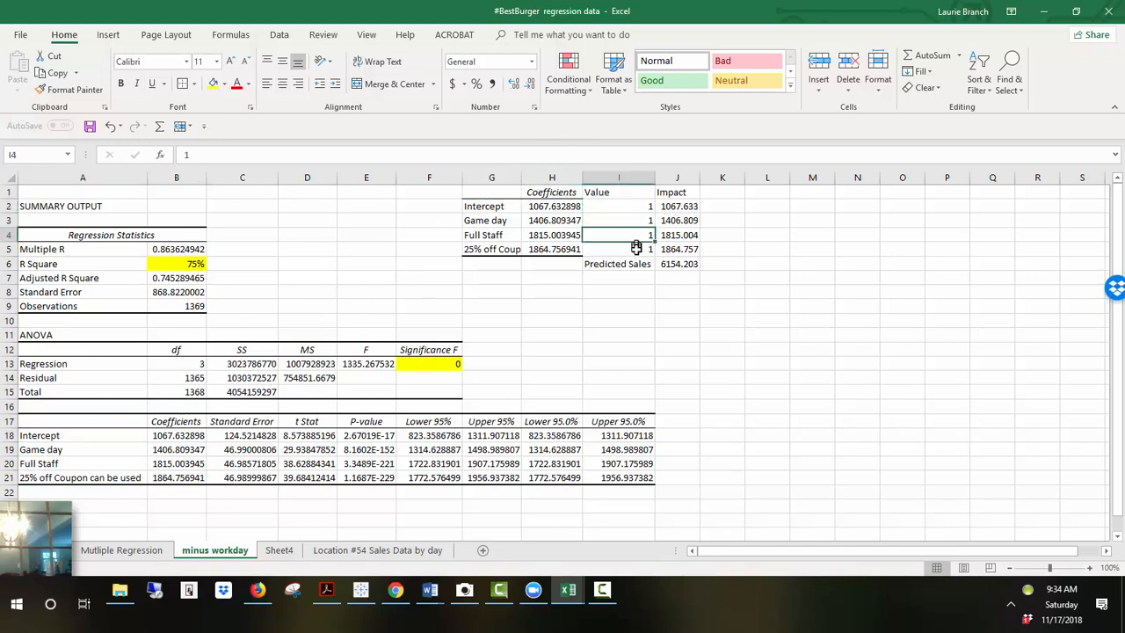
left_click(633, 249)
left_click(630, 236)
left_click(644, 210)
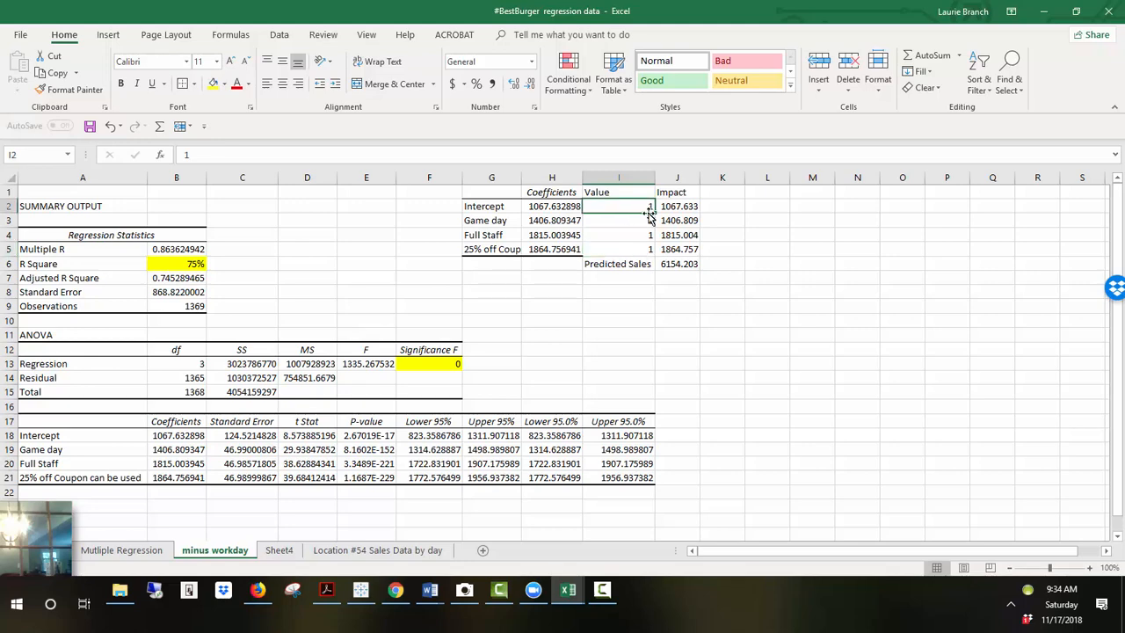
left_click(679, 207)
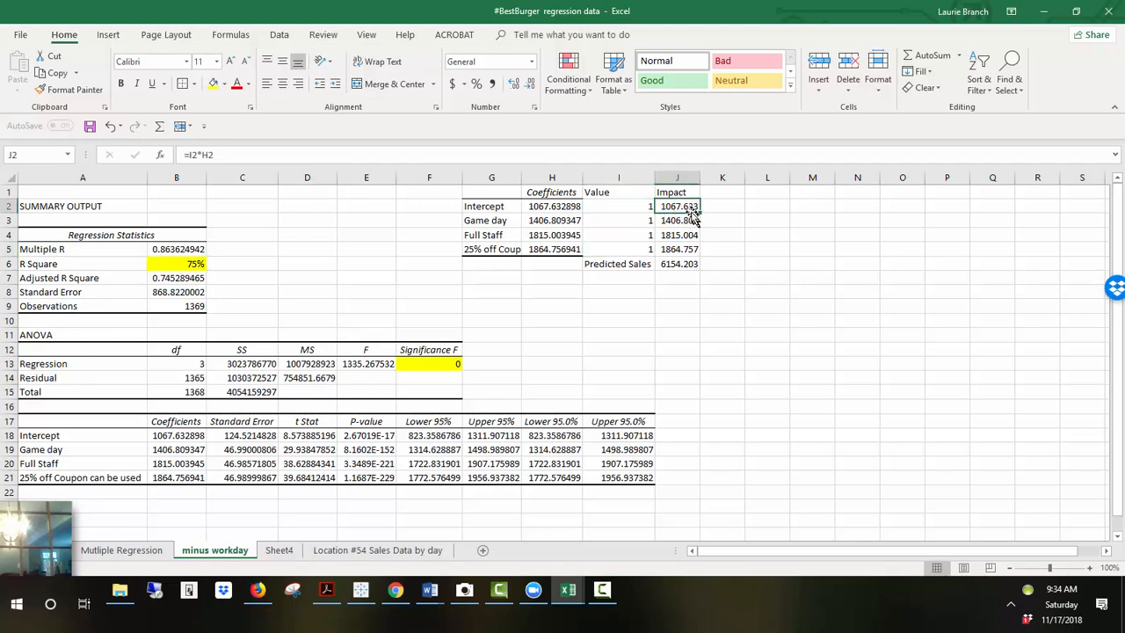
left_click(632, 207)
left_click(575, 206)
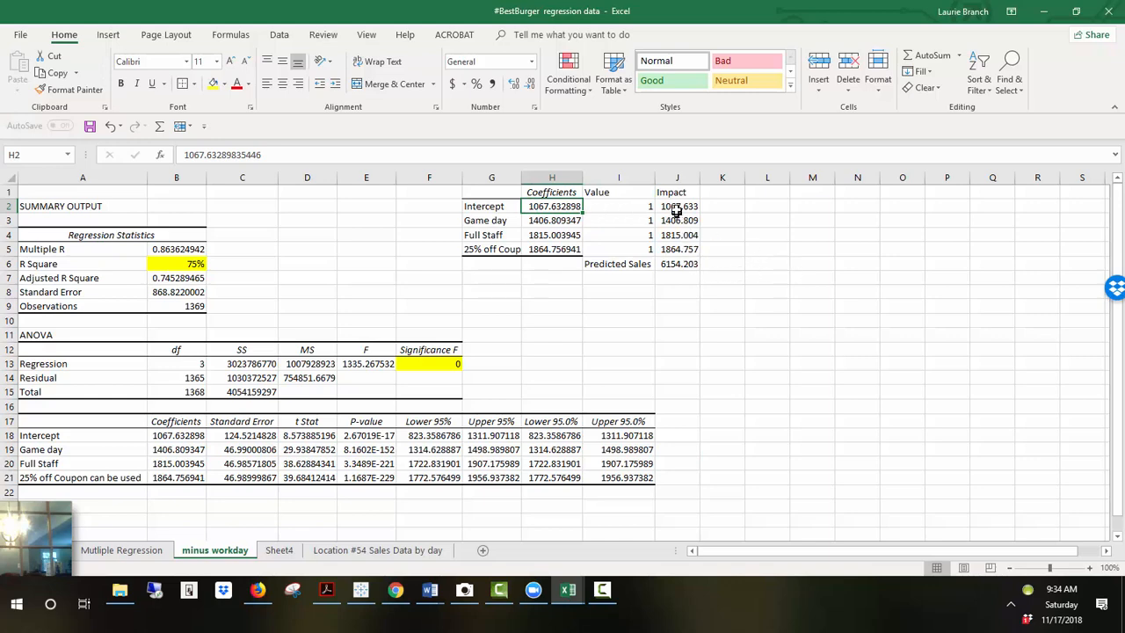
left_click(675, 209)
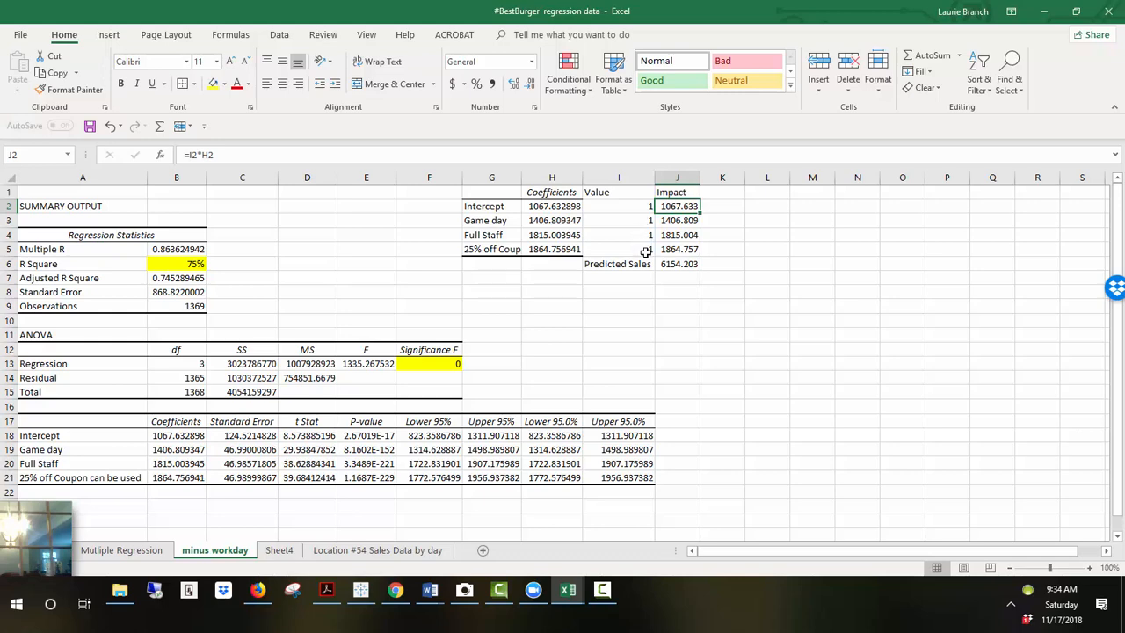
left_click(691, 266)
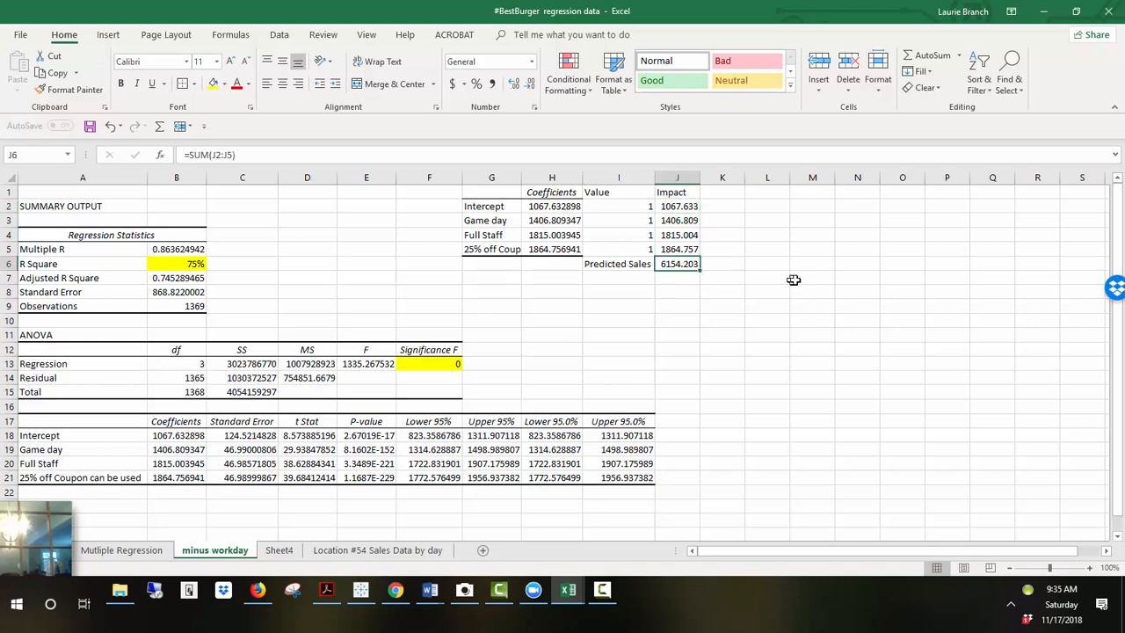
Step: Set the values for Game day, Full Staff and 25% off Coup to 2
left_click(645, 209)
left_click(639, 221)
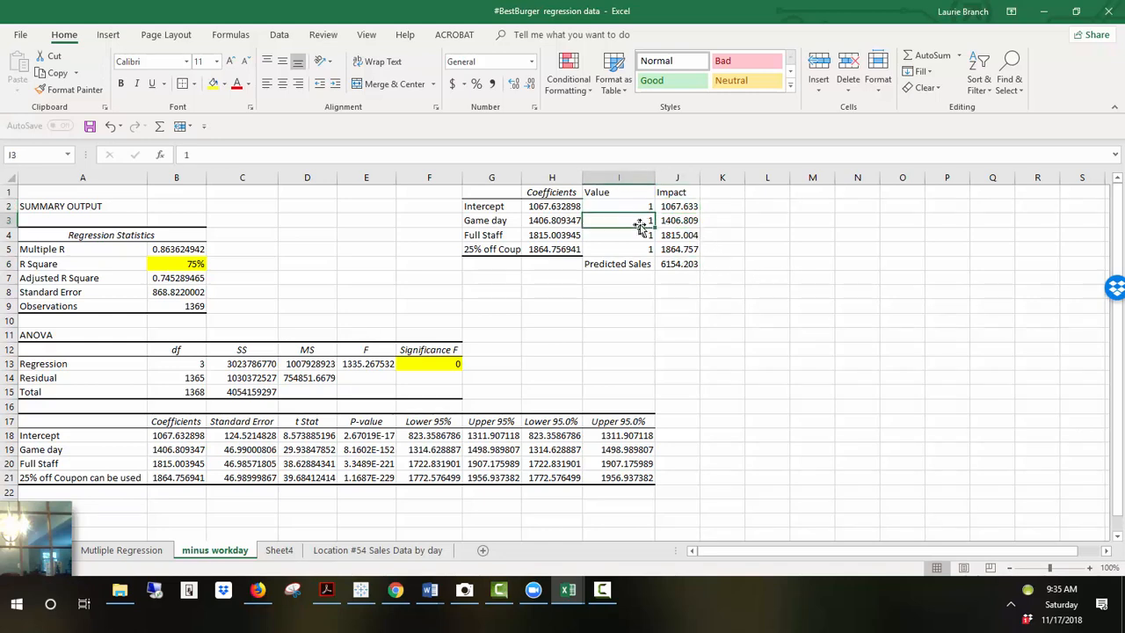
type("2")
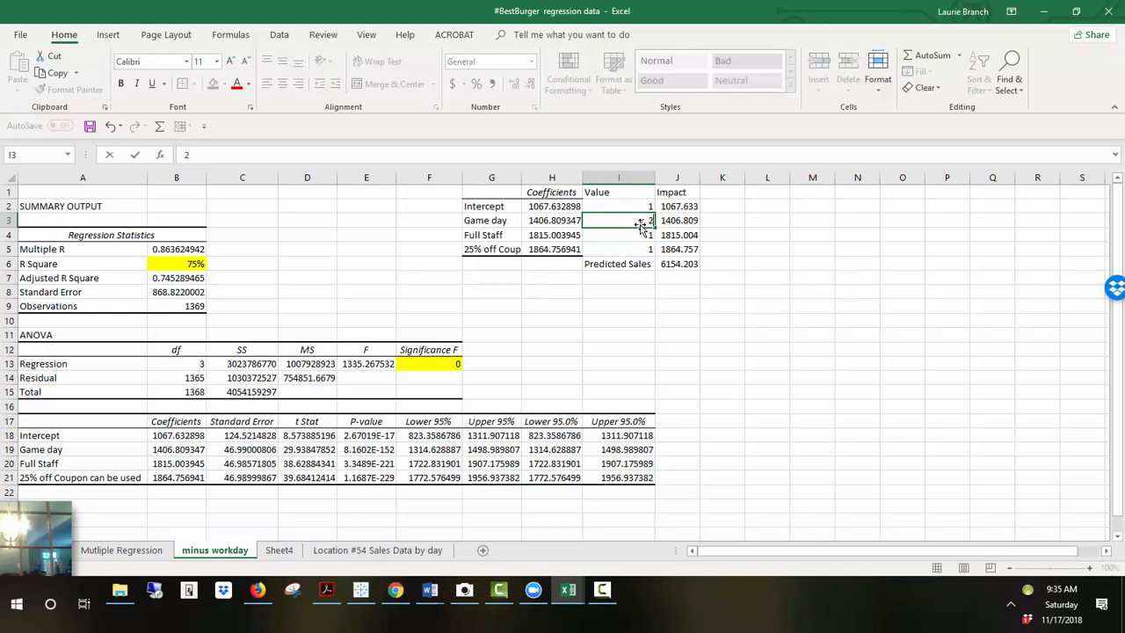
key("Return")
type("2")
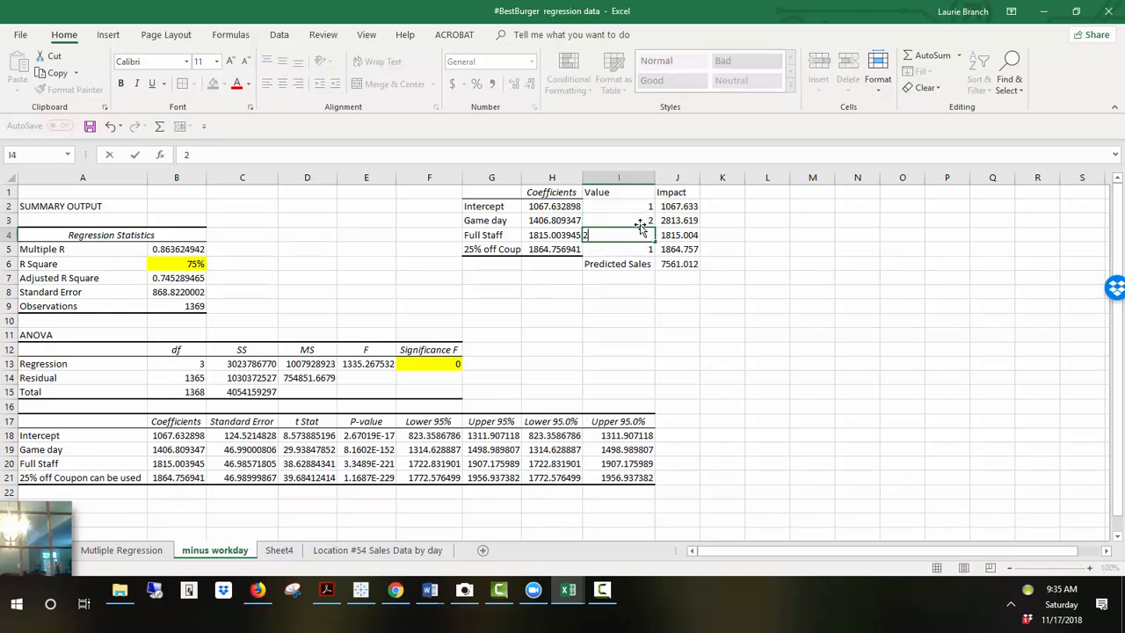
key("Return")
type("2")
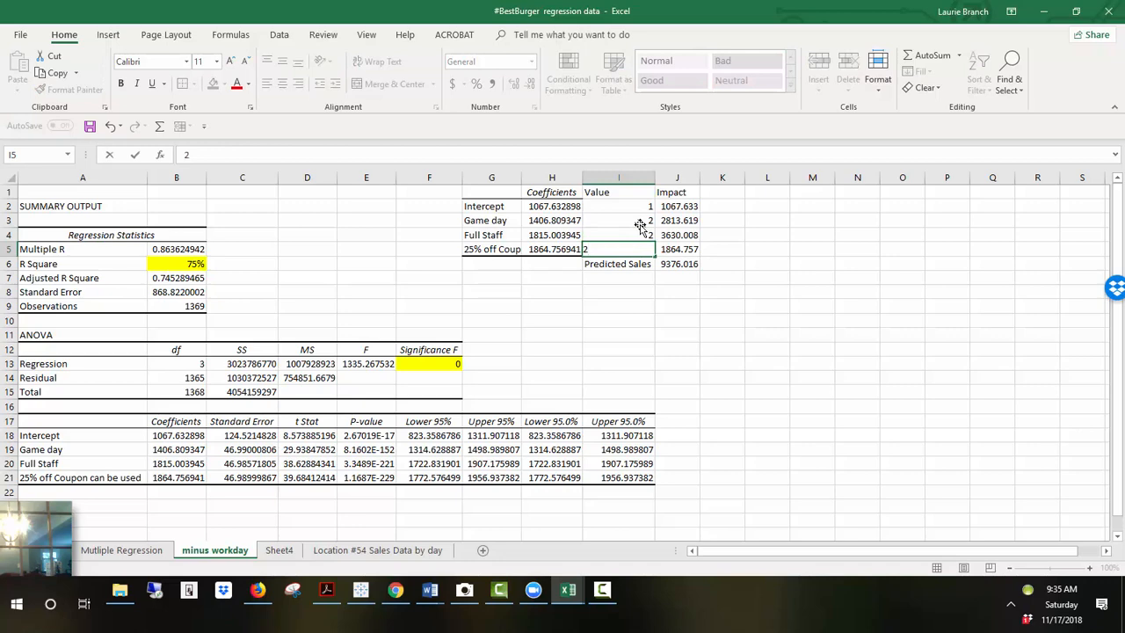
key("Return")
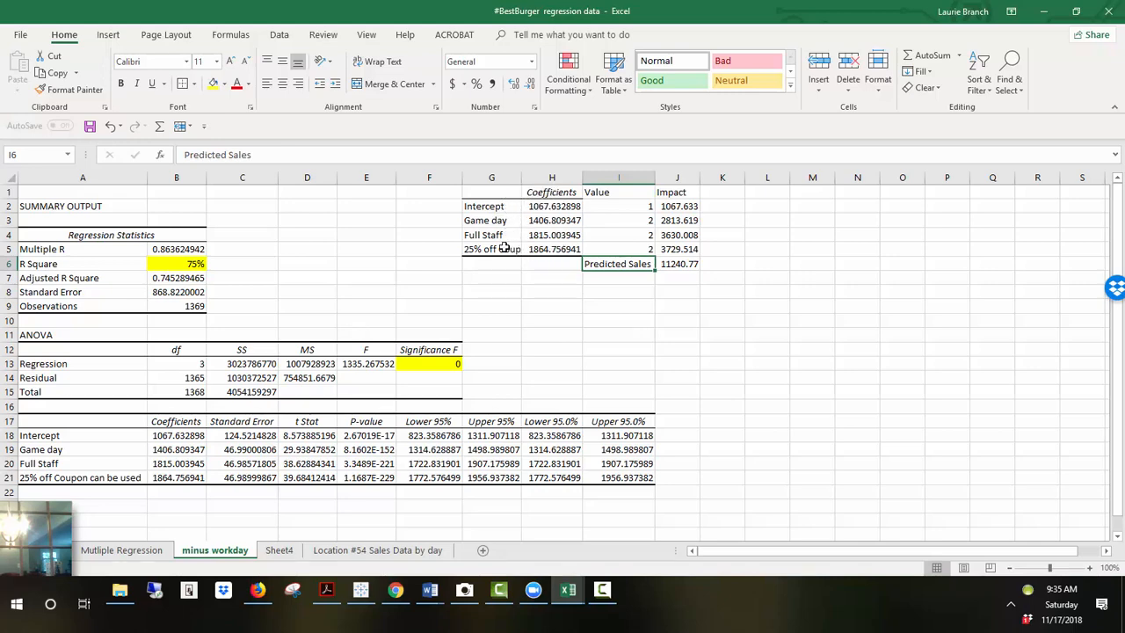
Step: Fill the Game day, Full Staff and 25% off Coup labels with a light orange theme color
left_click(629, 223)
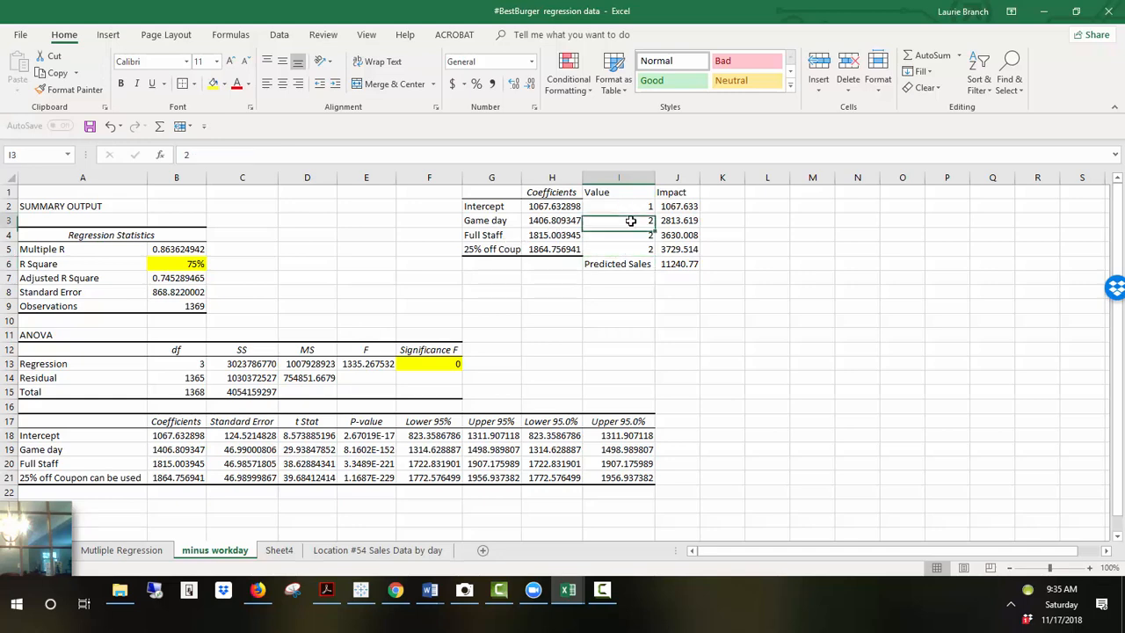
left_click_drag(498, 220, 495, 248)
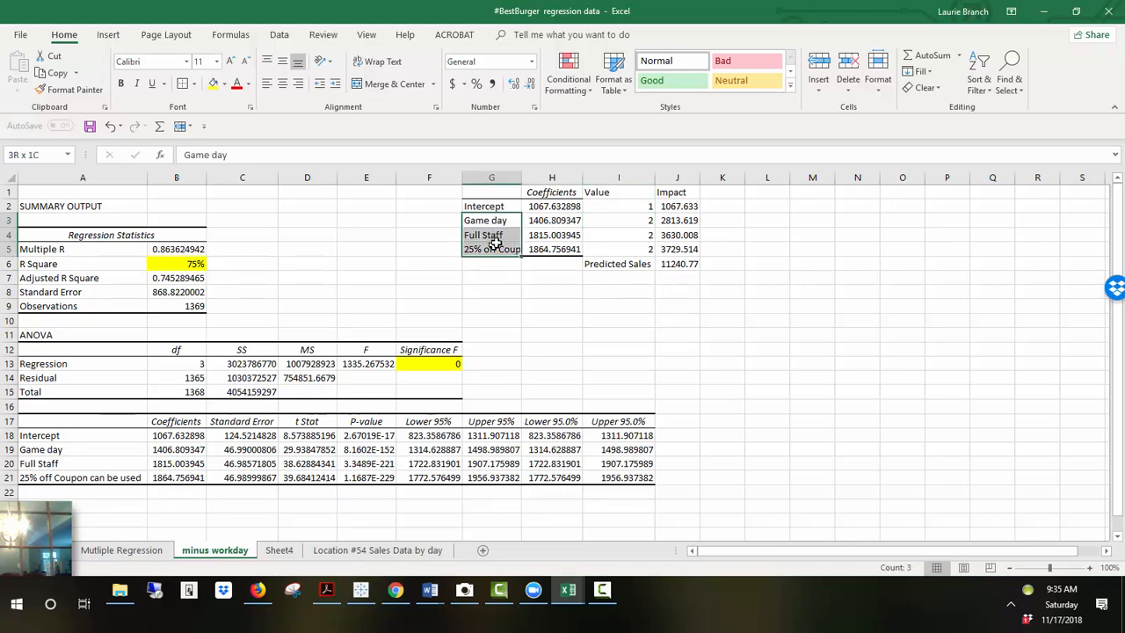
left_click(224, 83)
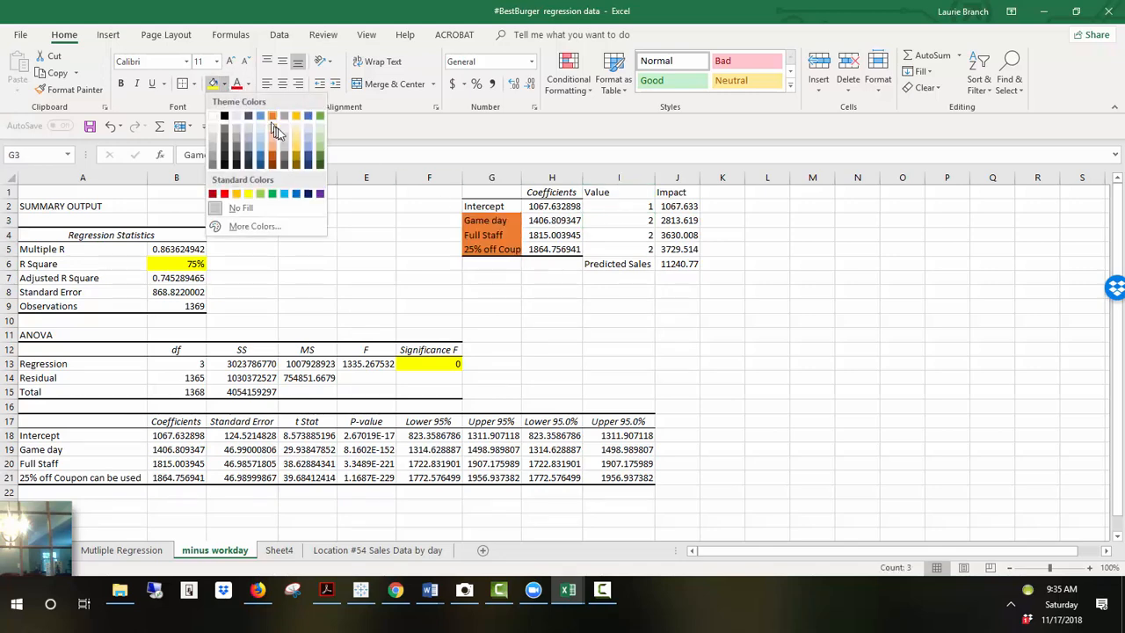
left_click(274, 137)
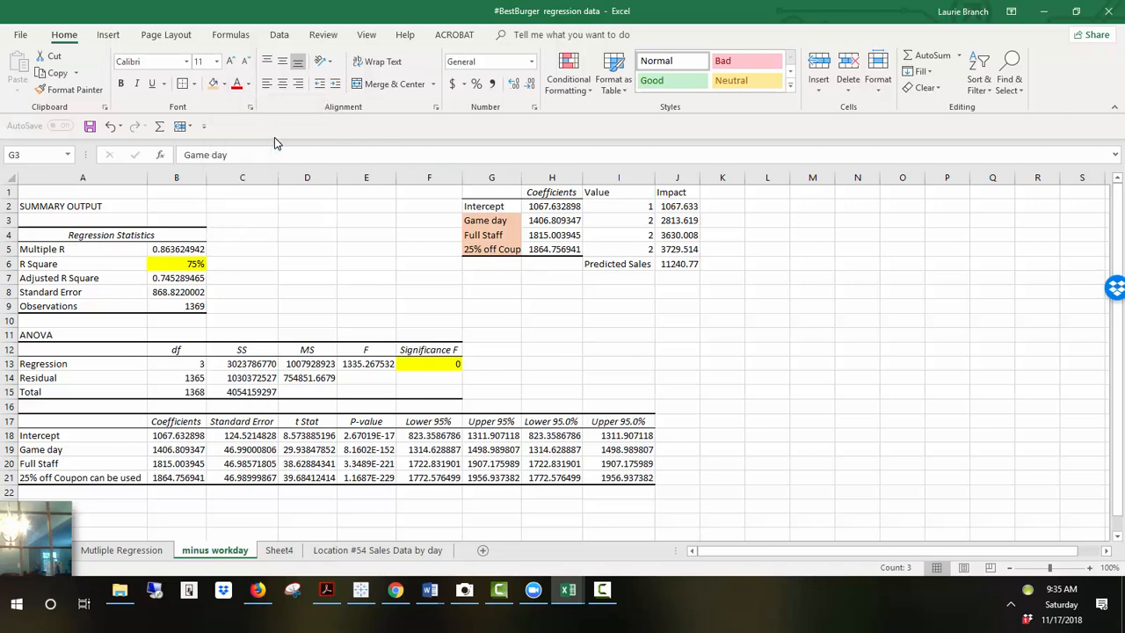
Step: Fill the Game day, Full Staff and 25% off Coup value cells with the same light orange color
left_click_drag(627, 225, 626, 250)
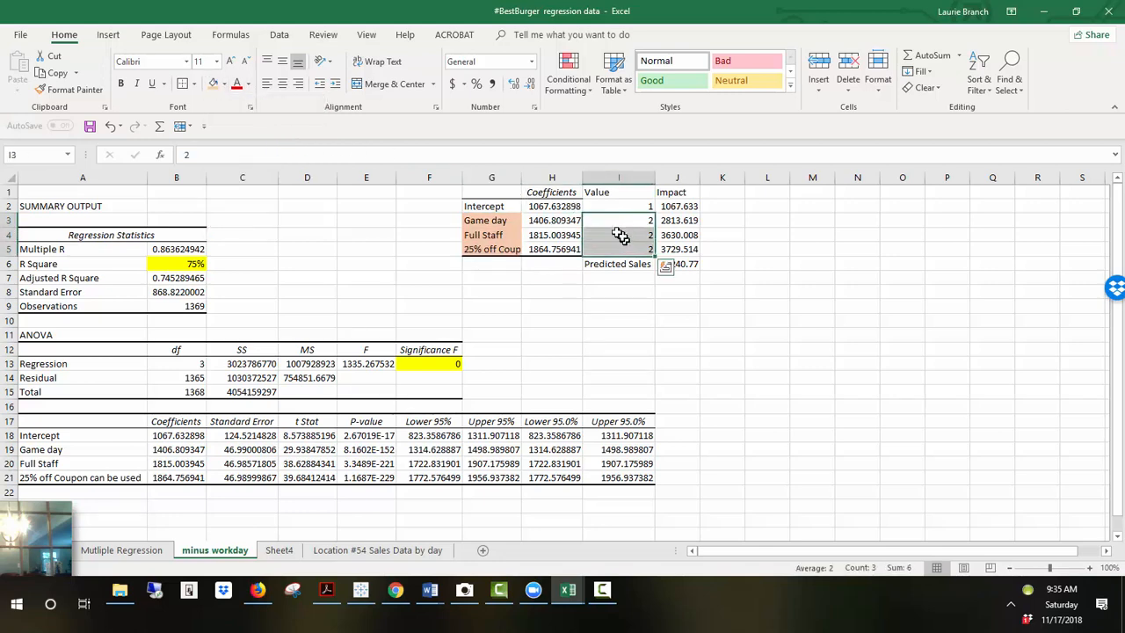
left_click(214, 83)
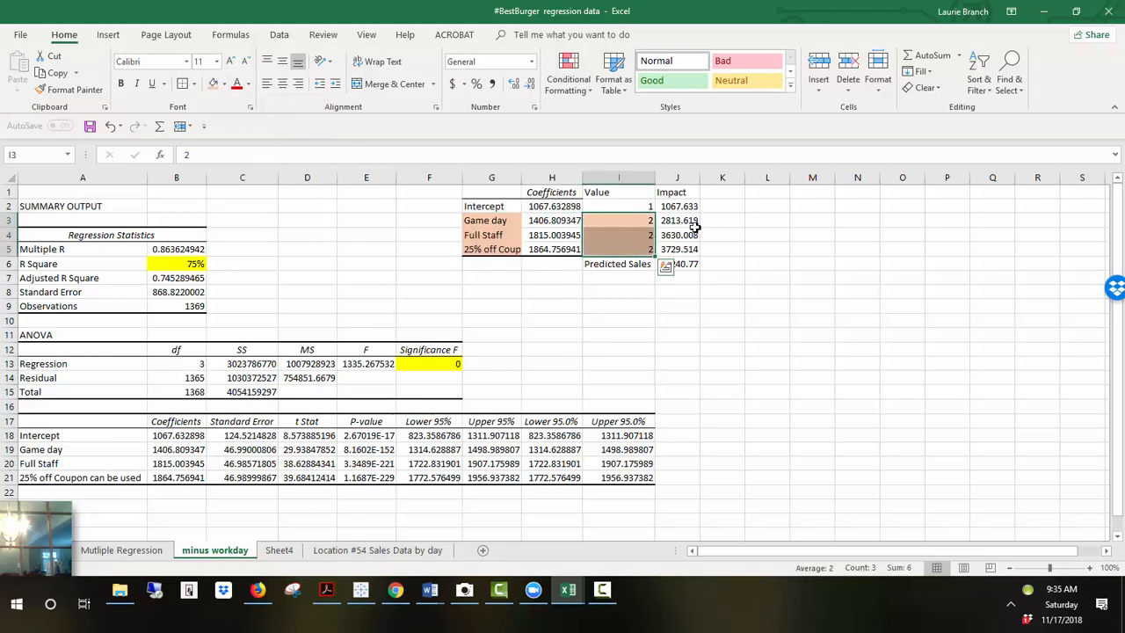
Step: Fill the four Impact cells, from Intercept to 25% off Coup, with a light blue theme color
left_click(690, 221)
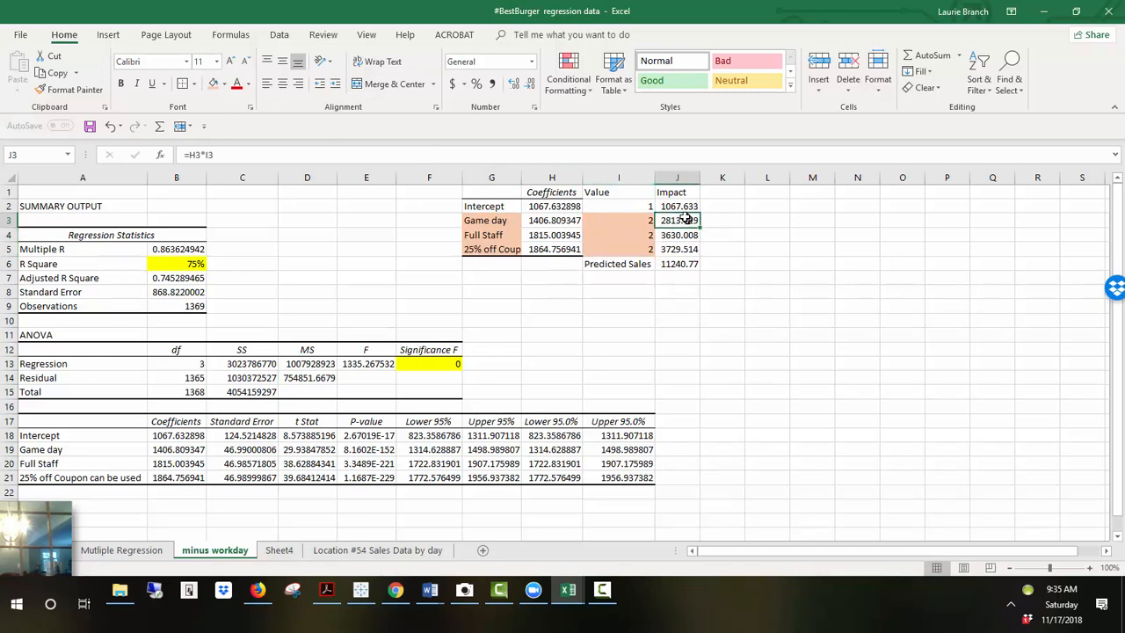
left_click_drag(680, 207, 682, 250)
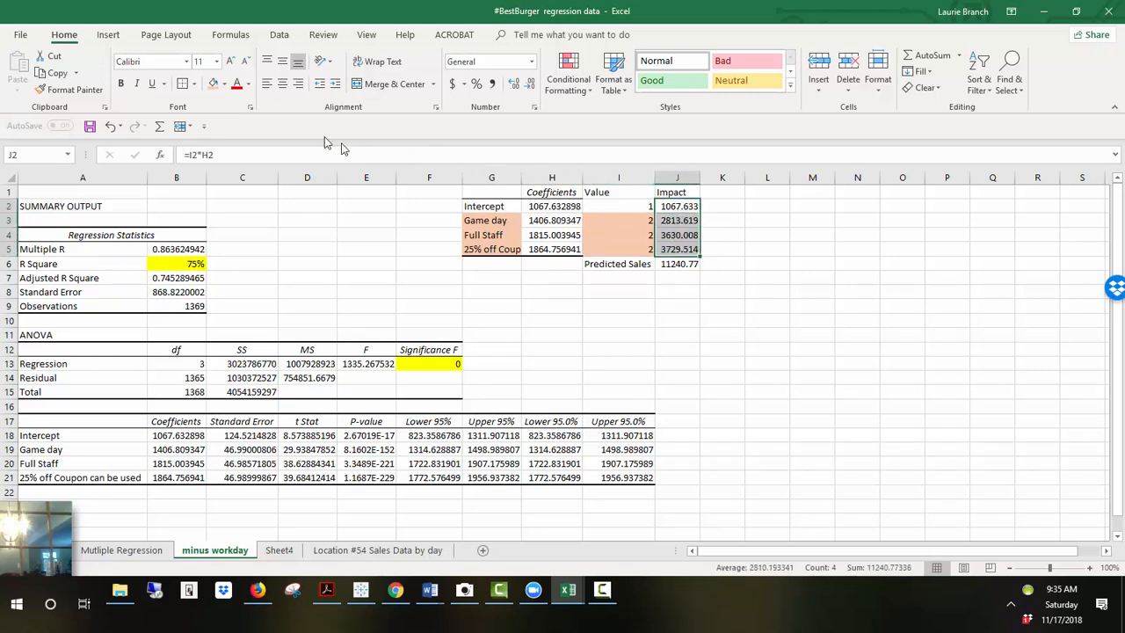
left_click(224, 89)
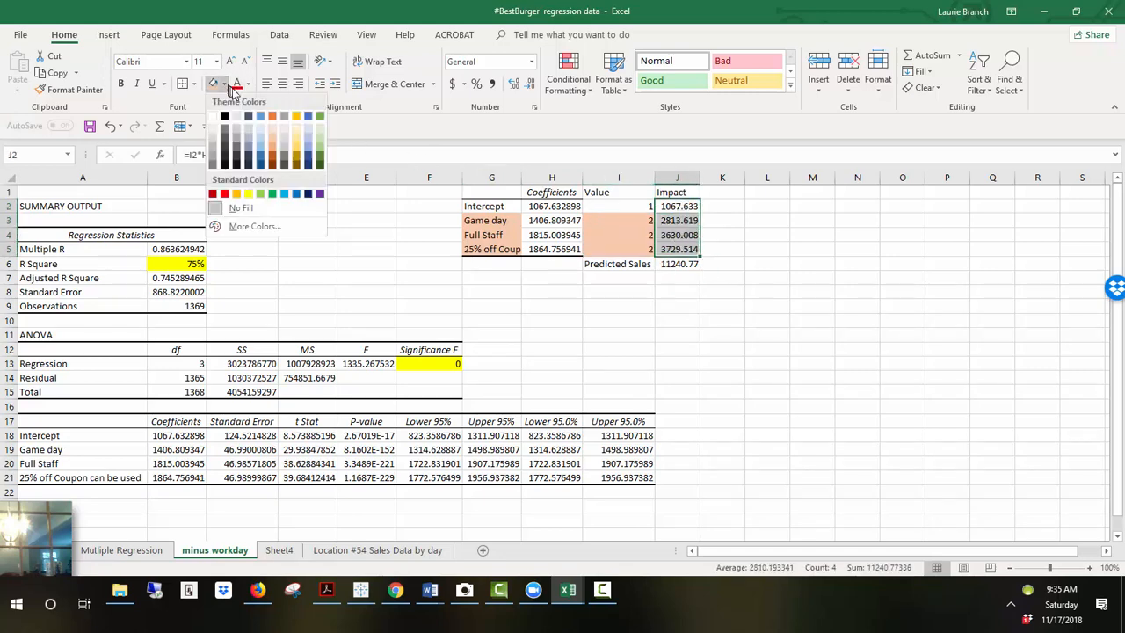
left_click(265, 131)
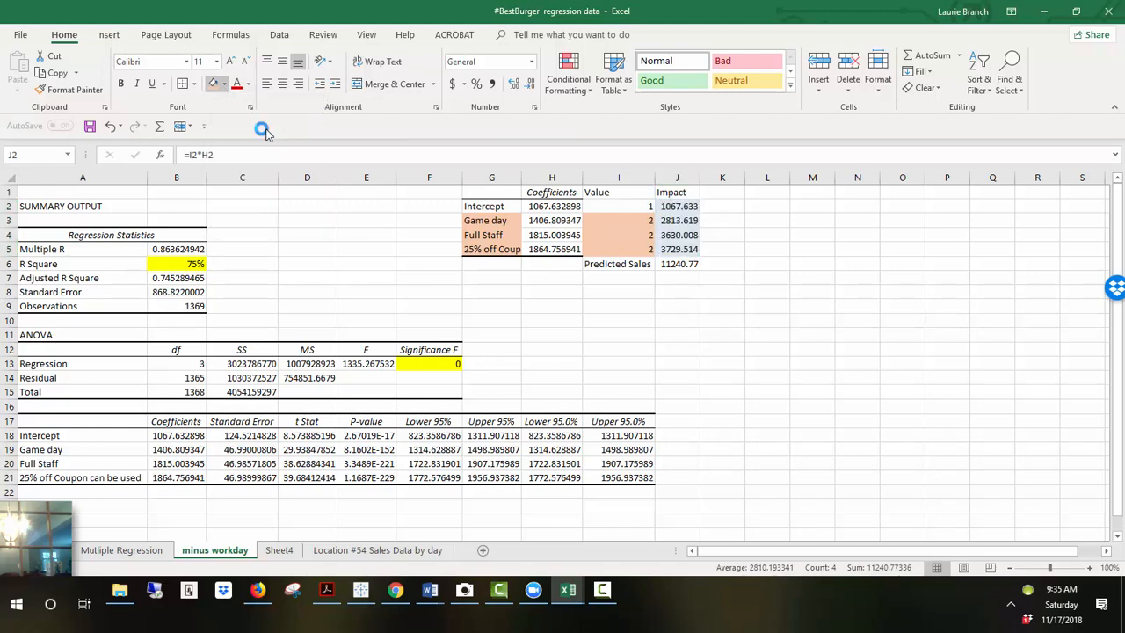
Step: Set the values for Full Staff and 25% off Coup to 1
left_click(679, 264)
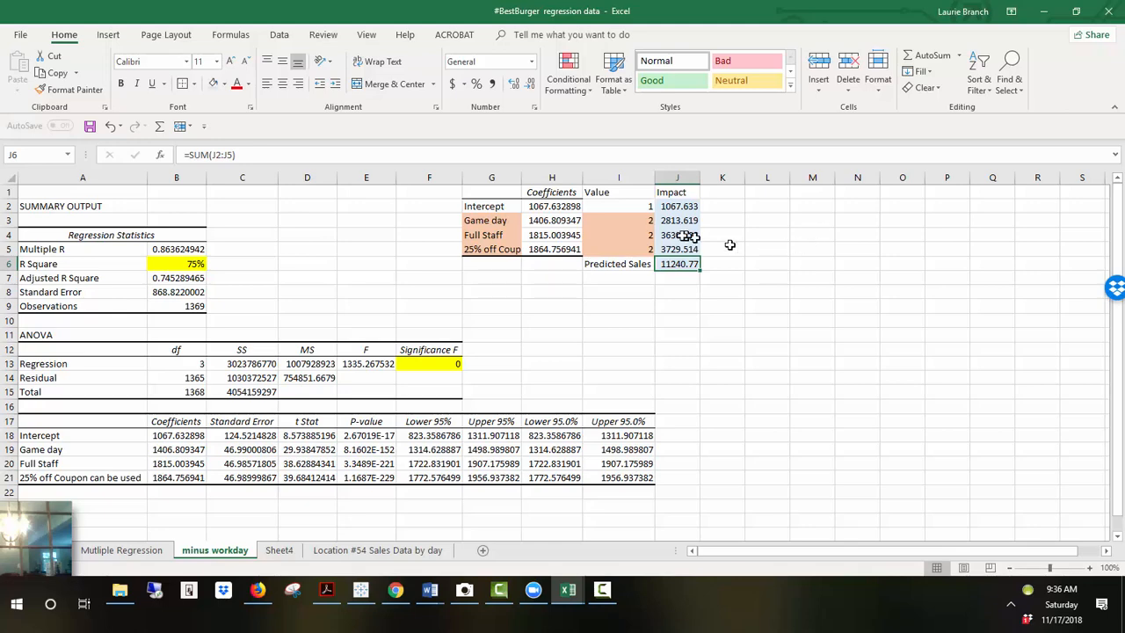
left_click(652, 223)
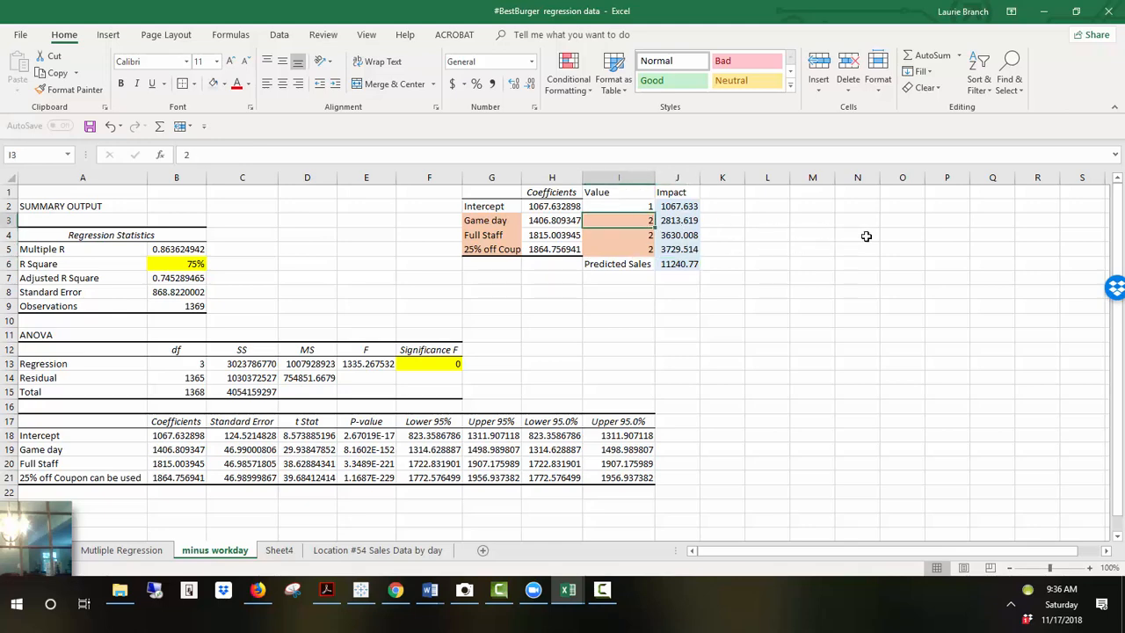
key("Down")
type("1")
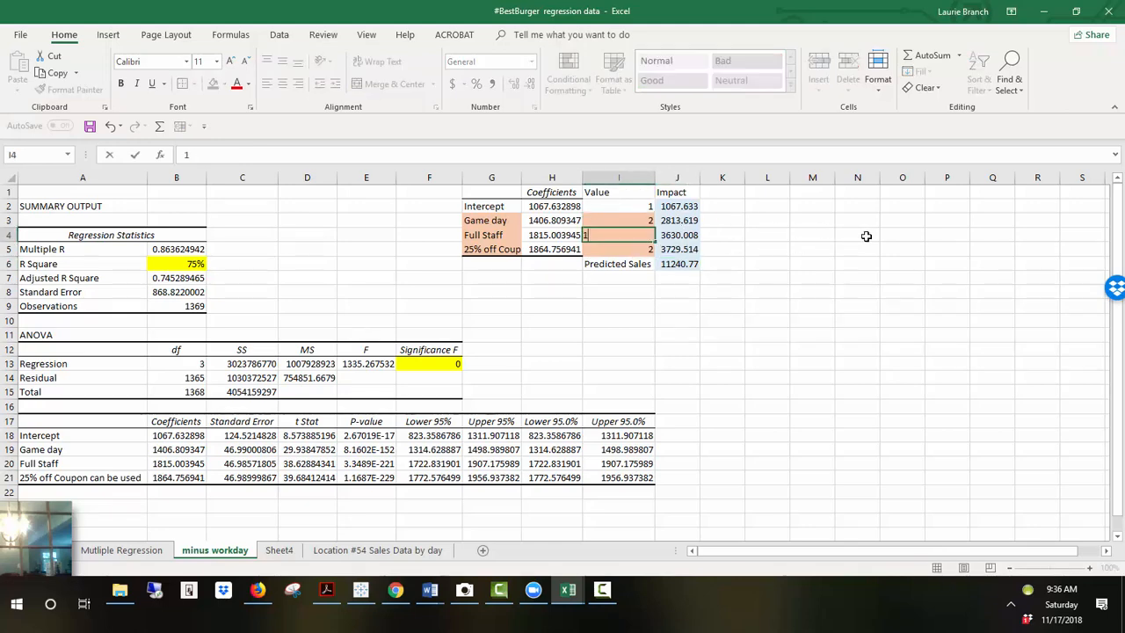
key("Return")
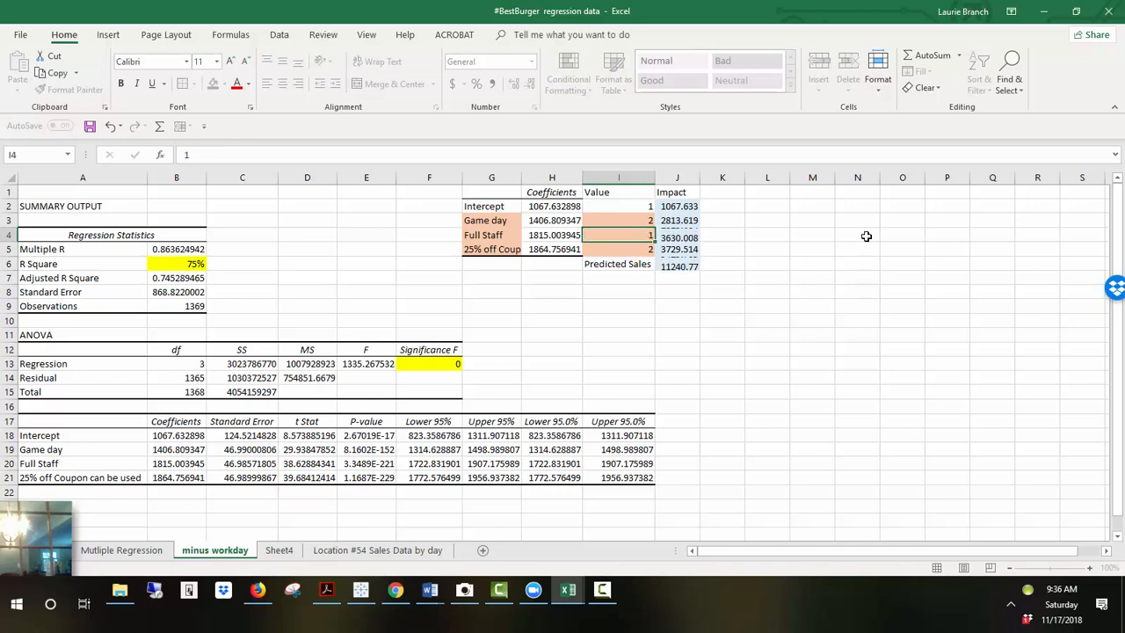
type("1")
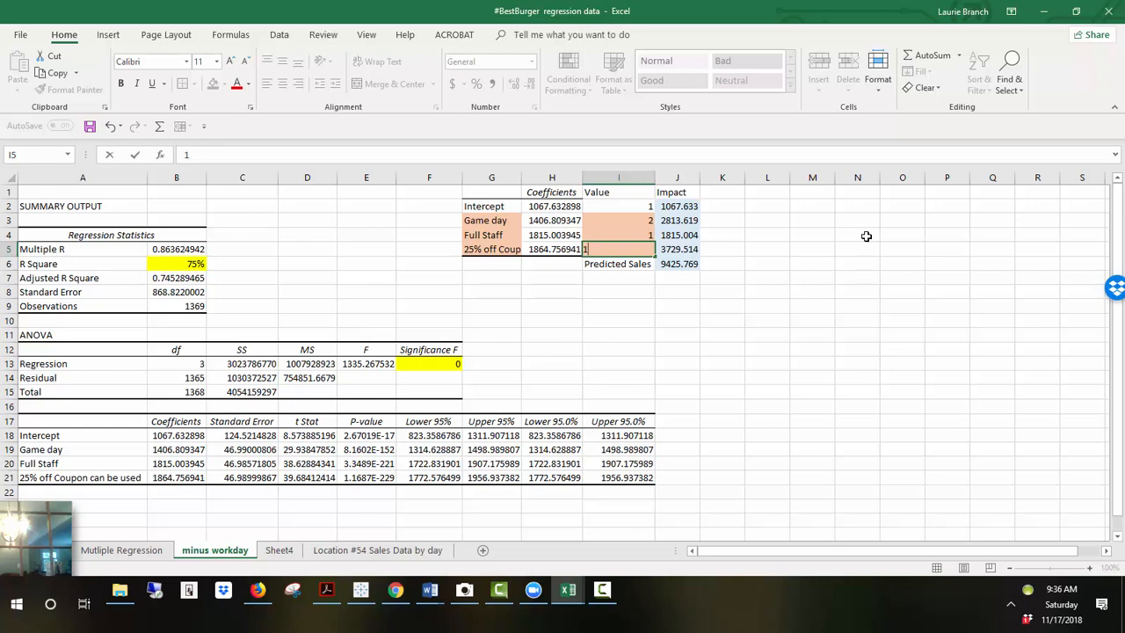
key("Return")
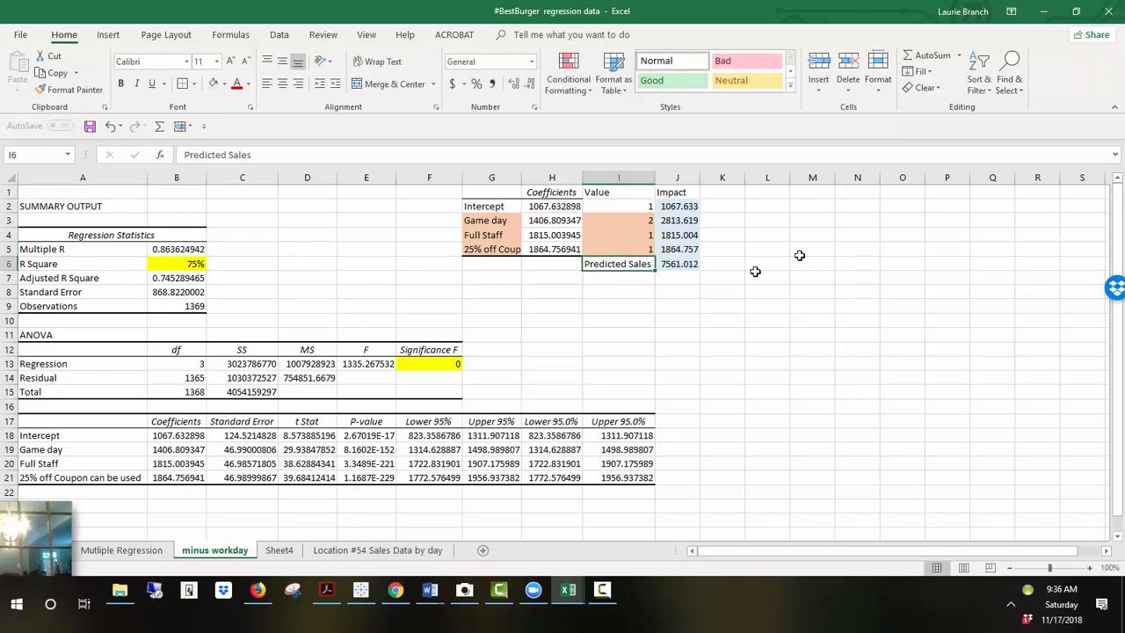